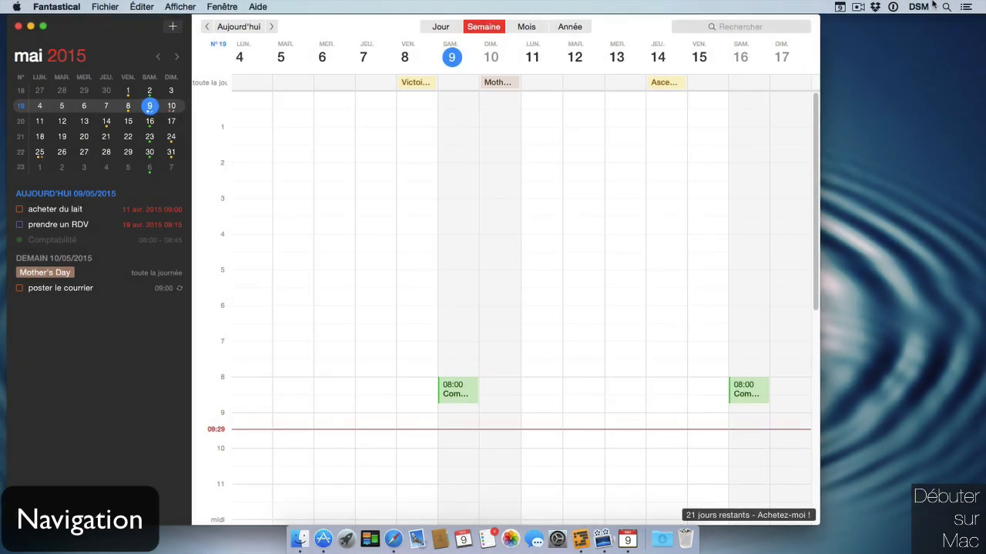
Step: Put away the full calendar window, and show and hide the menu bar mini-calendar, leaving it open
{"action": "left_click", "coordinate": [30, 26]}
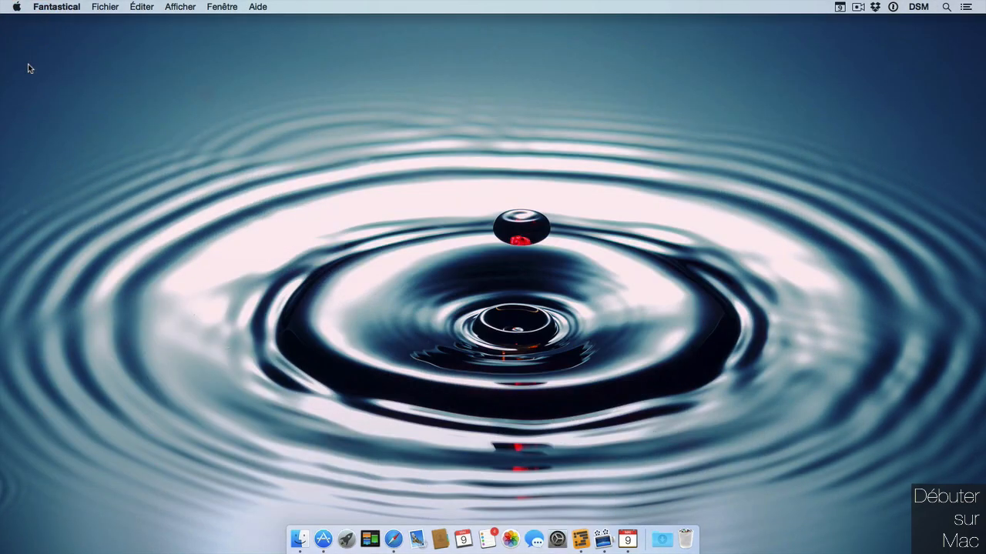
{"action": "left_click", "coordinate": [839, 6]}
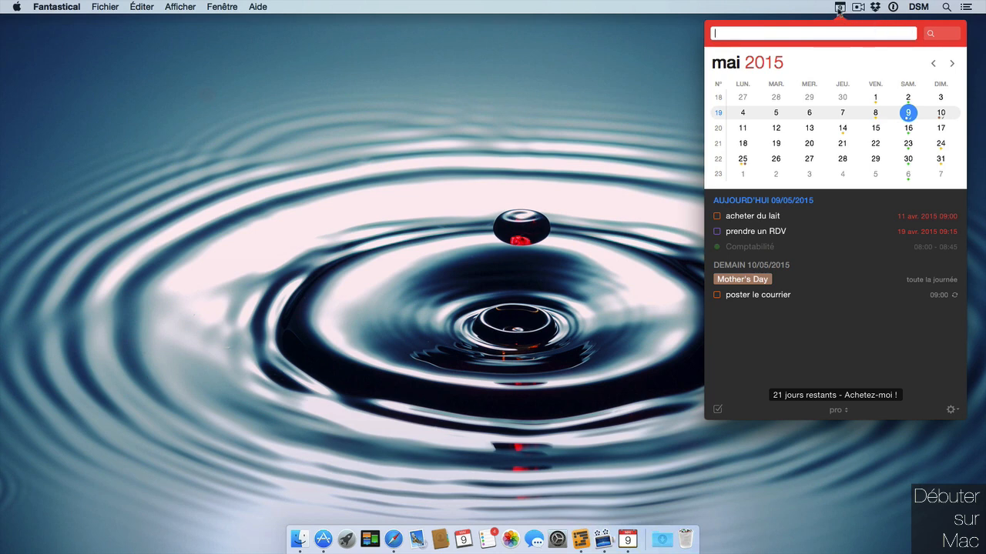
{"action": "left_click", "coordinate": [840, 8]}
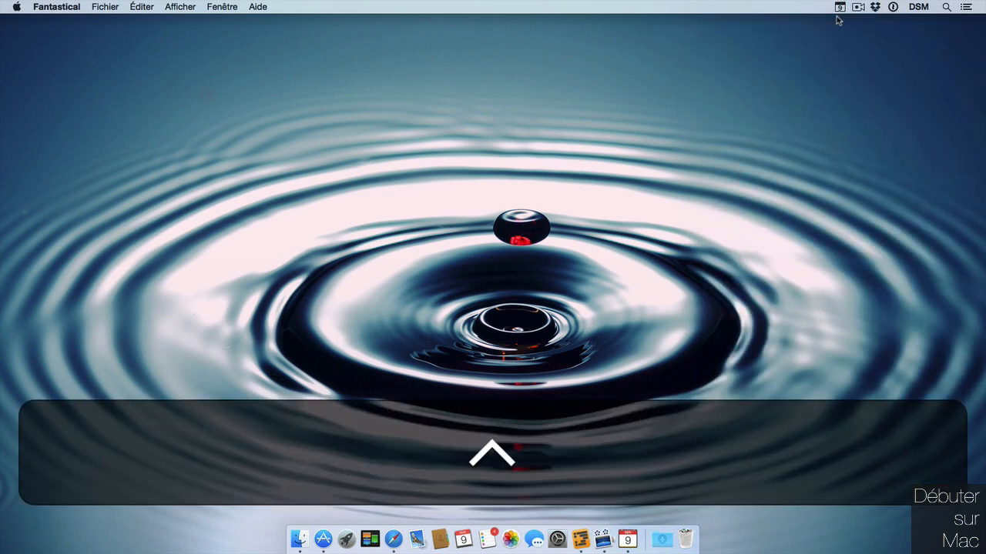
{"action": "key", "text": "ctrl+alt+space"}
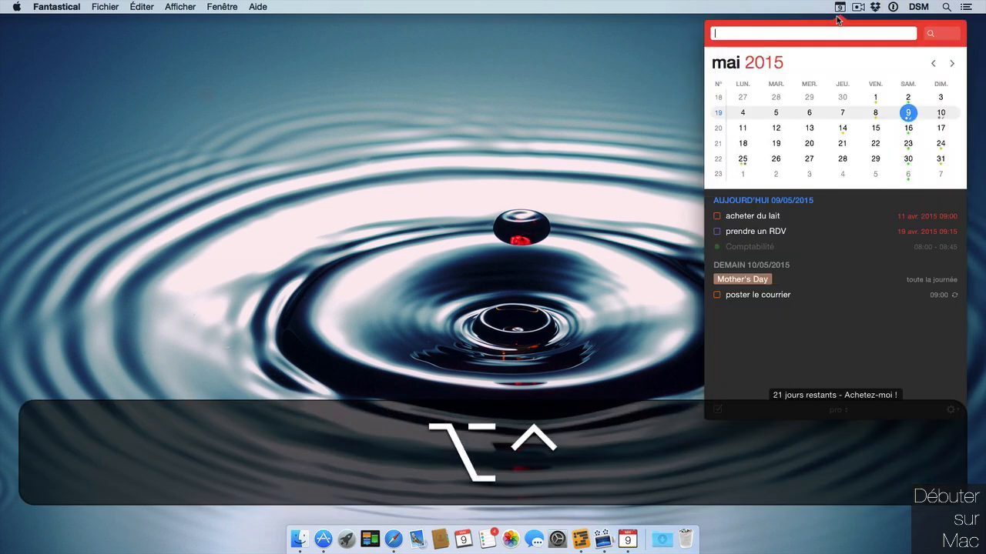
{"action": "left_click", "coordinate": [906, 159]}
{"action": "left_click", "coordinate": [840, 8]}
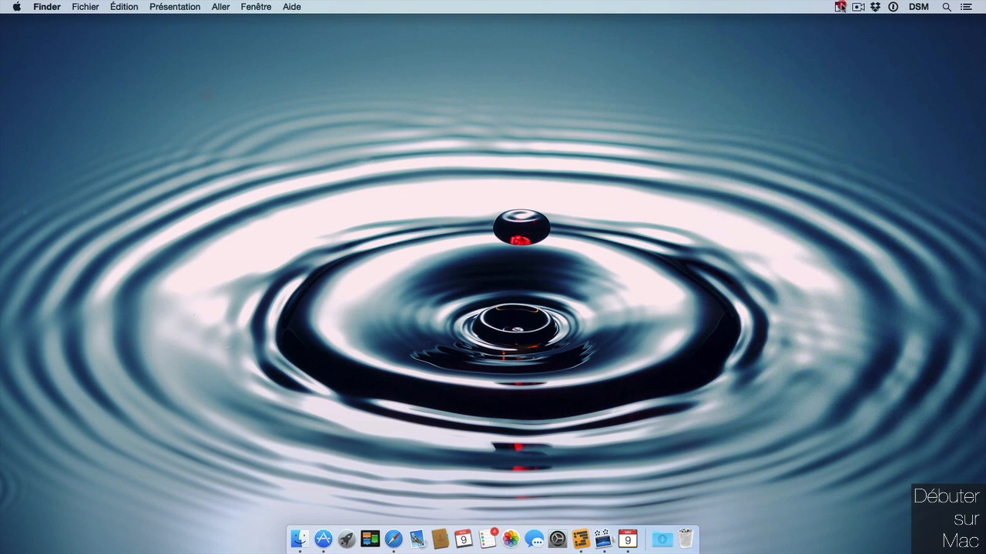
Step: Detach the mini-calendar from the menu bar, make it narrower and attach it back to the menu bar
{"action": "left_click_drag", "start_coordinate": [919, 35], "coordinate": [874, 116]}
{"action": "left_click_drag", "start_coordinate": [922, 497], "coordinate": [865, 485]}
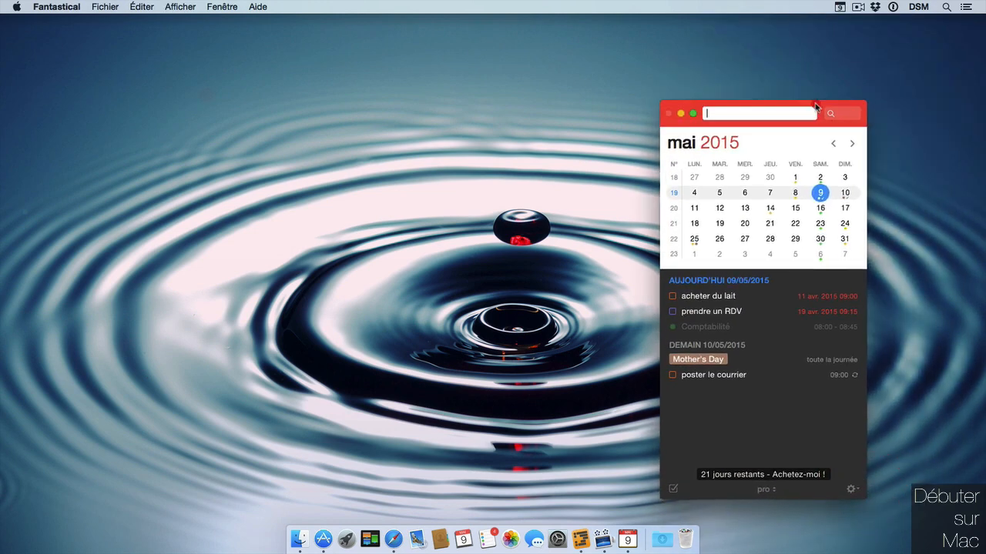
{"action": "left_click", "coordinate": [845, 12]}
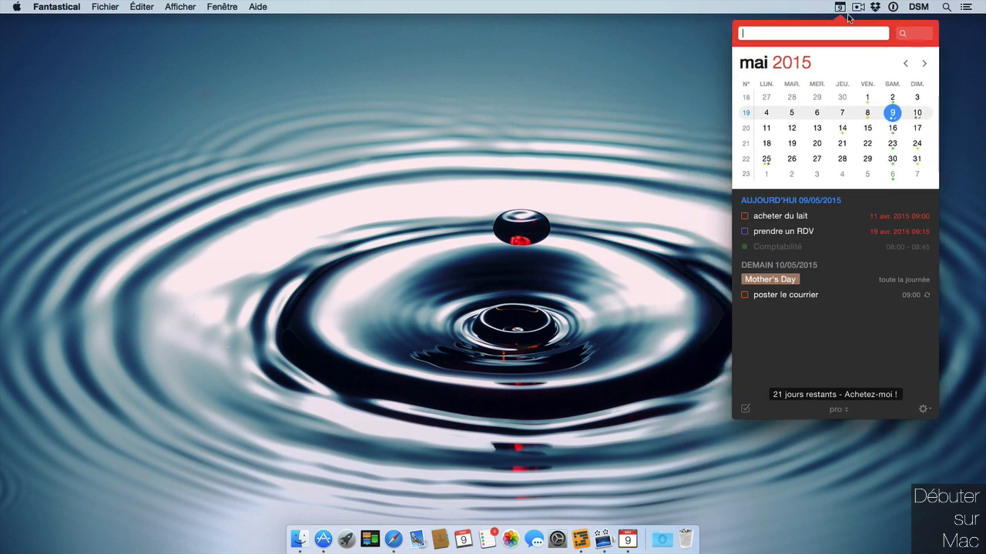
Step: Browse the mini-calendar forward month by month past October 2015 and back to July 2015
{"action": "left_click", "coordinate": [926, 63]}
{"action": "left_click", "coordinate": [926, 63]}
{"action": "left_click", "coordinate": [926, 63]}
{"action": "left_click", "coordinate": [927, 63]}
{"action": "left_click", "coordinate": [926, 63]}
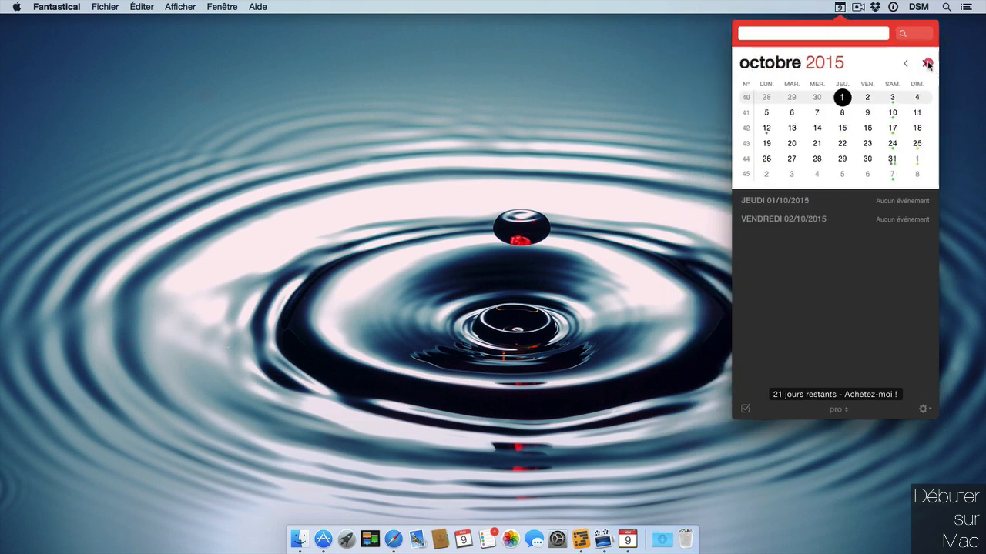
{"action": "left_click", "coordinate": [926, 63]}
{"action": "left_click", "coordinate": [906, 64]}
{"action": "left_click", "coordinate": [905, 64]}
{"action": "left_click", "coordinate": [906, 63]}
{"action": "left_click", "coordinate": [905, 63]}
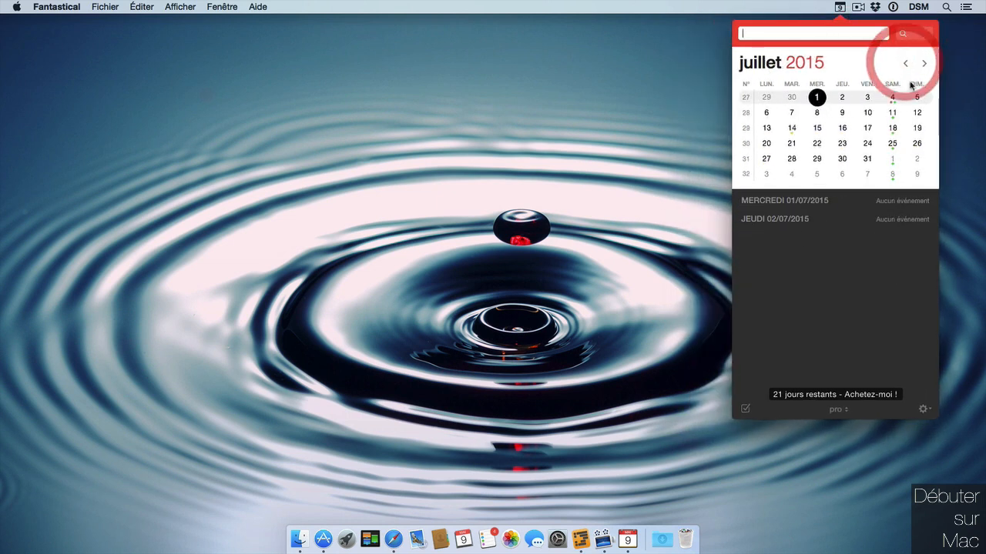
Step: View the events of individual days in week 30, from Monday 20 July to Saturday 25 July 2015
{"action": "left_click", "coordinate": [752, 140]}
{"action": "left_click", "coordinate": [748, 146]}
{"action": "left_click", "coordinate": [751, 139]}
{"action": "left_click", "coordinate": [766, 143]}
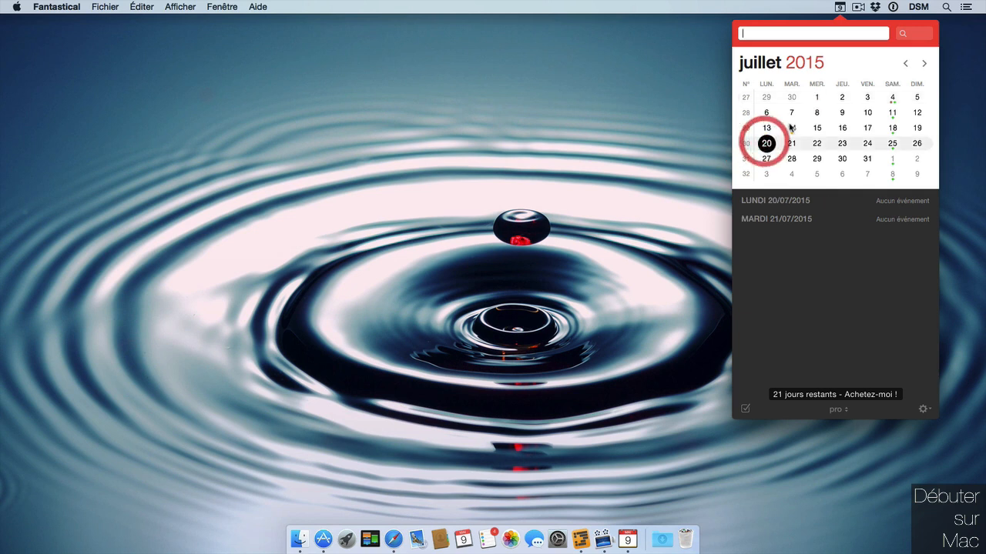
{"action": "left_click", "coordinate": [867, 143]}
{"action": "left_click", "coordinate": [893, 144]}
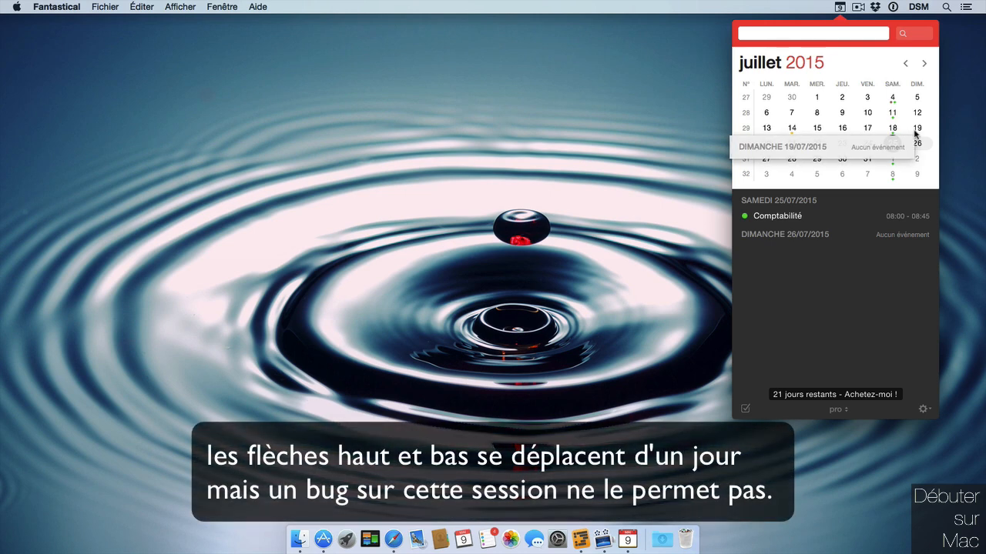
Step: Advance the mini-calendar month by month into 2016 and return it to today's date
{"action": "key", "text": "Right"}
{"action": "key", "text": "Right"}
{"action": "key", "text": "Right"}
{"action": "key", "text": "Right"}
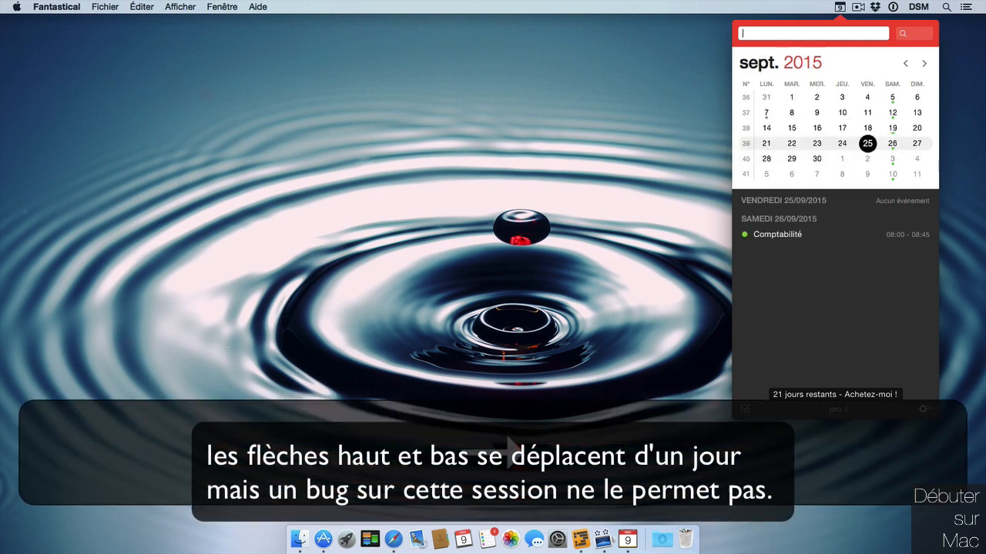
{"action": "key", "text": "Right"}
{"action": "left_click", "coordinate": [772, 66]}
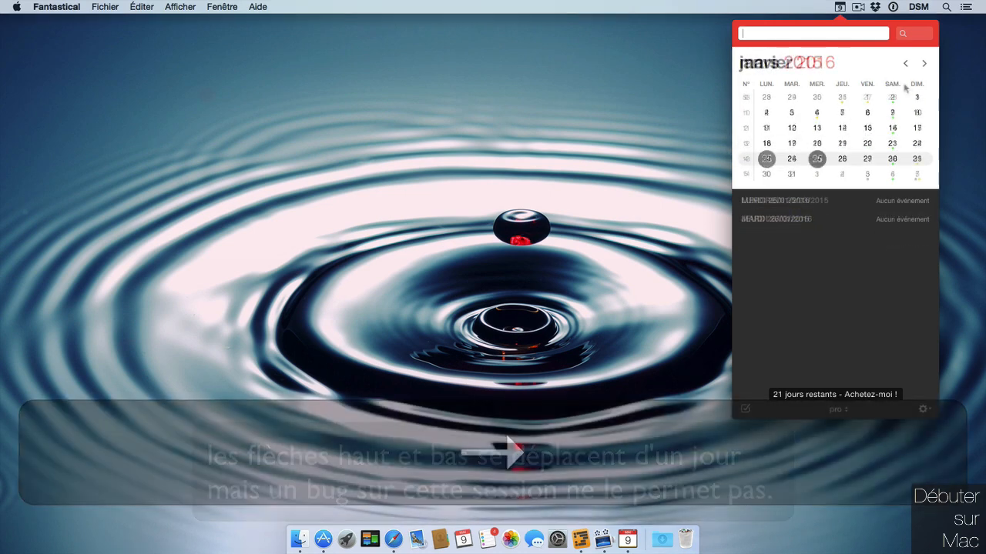
{"action": "left_click", "coordinate": [758, 66]}
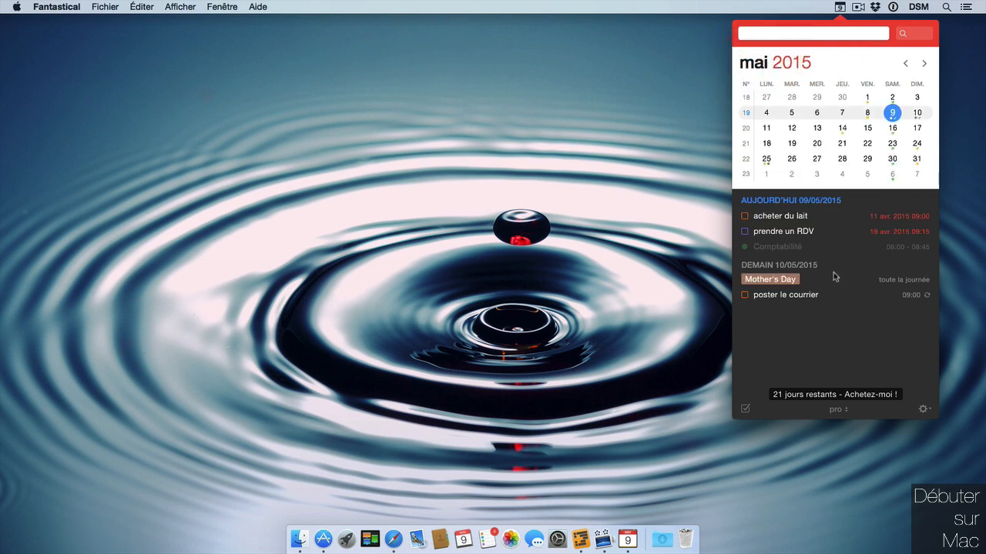
Step: View the details of the "poster le courrier" reminder, including its URL and notes fields, and dismiss the mini-calendar
{"action": "mouse_move", "coordinate": [836, 127]}
{"action": "left_click", "coordinate": [780, 296]}
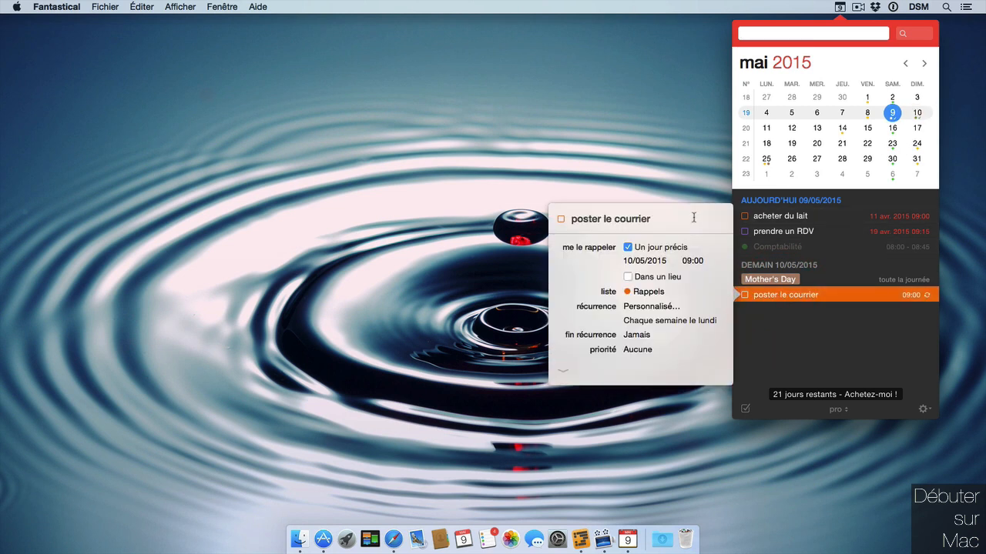
{"action": "left_click", "coordinate": [565, 371]}
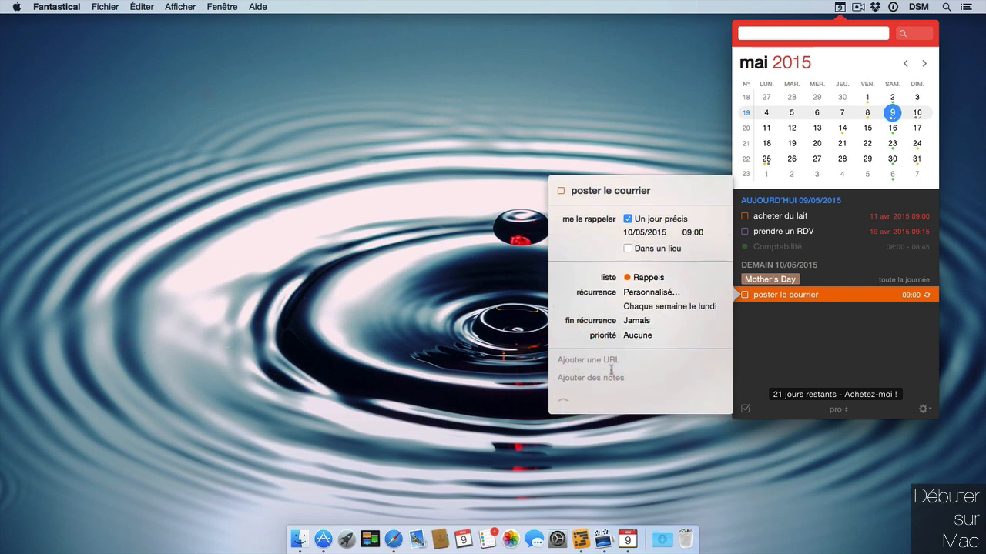
{"action": "left_click", "coordinate": [700, 102]}
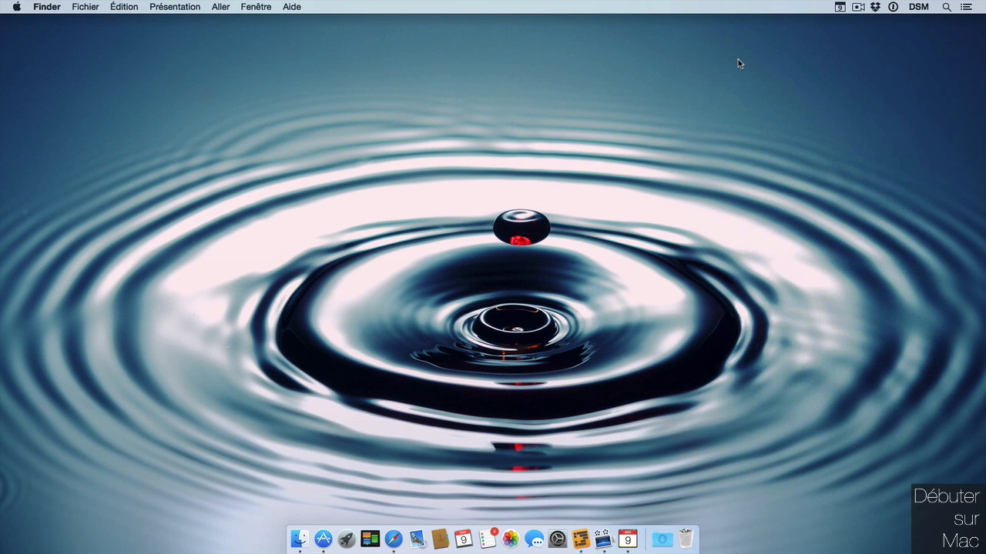
Step: Reopen the mini-calendar and examine its full list of options and commands without choosing any
{"action": "left_click", "coordinate": [839, 7]}
{"action": "left_click", "coordinate": [924, 410]}
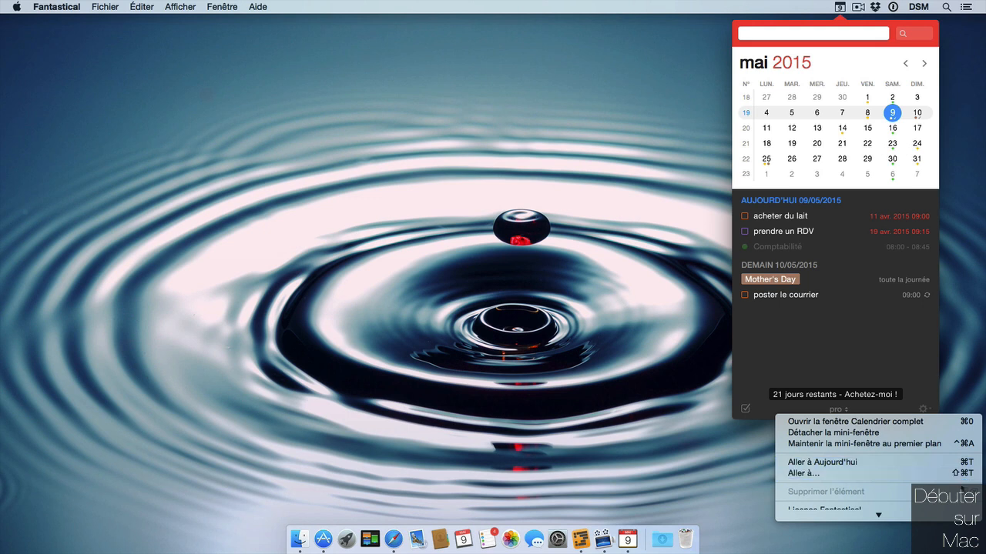
{"action": "scroll", "coordinate": [964, 488], "scroll_direction": "down", "scroll_amount": 3}
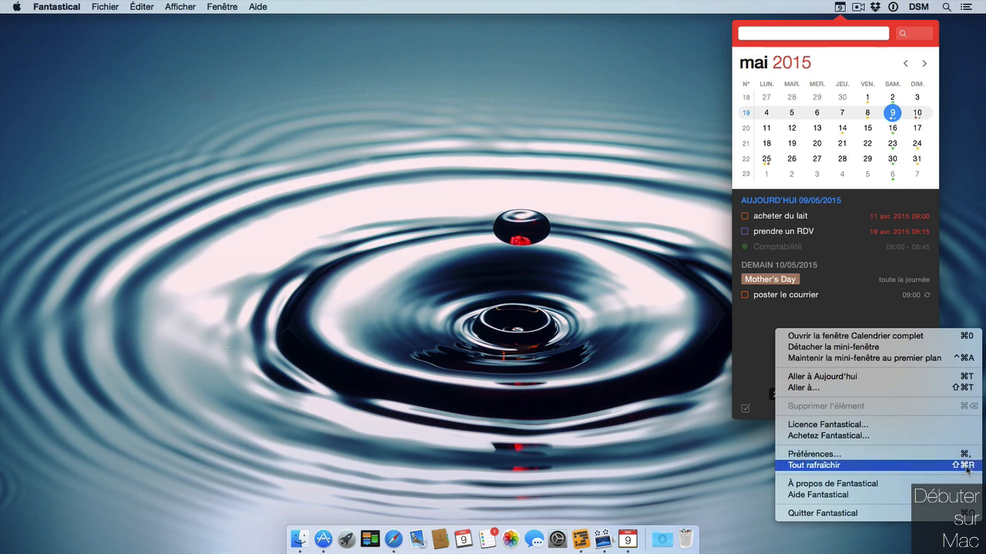
{"action": "left_click", "coordinate": [965, 293]}
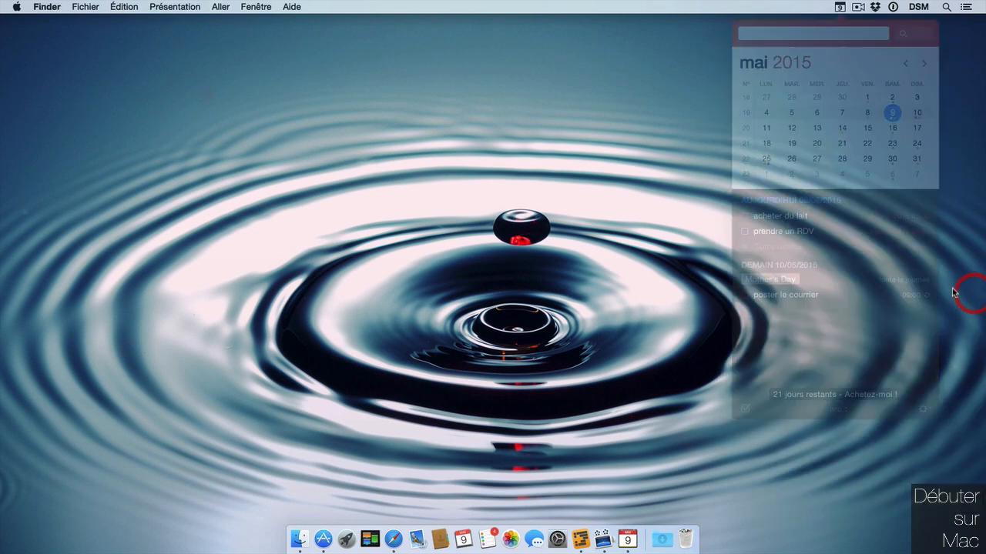
Step: Use the go-to-date command to move the mini-calendar to 14/05/2015
{"action": "left_click", "coordinate": [841, 7]}
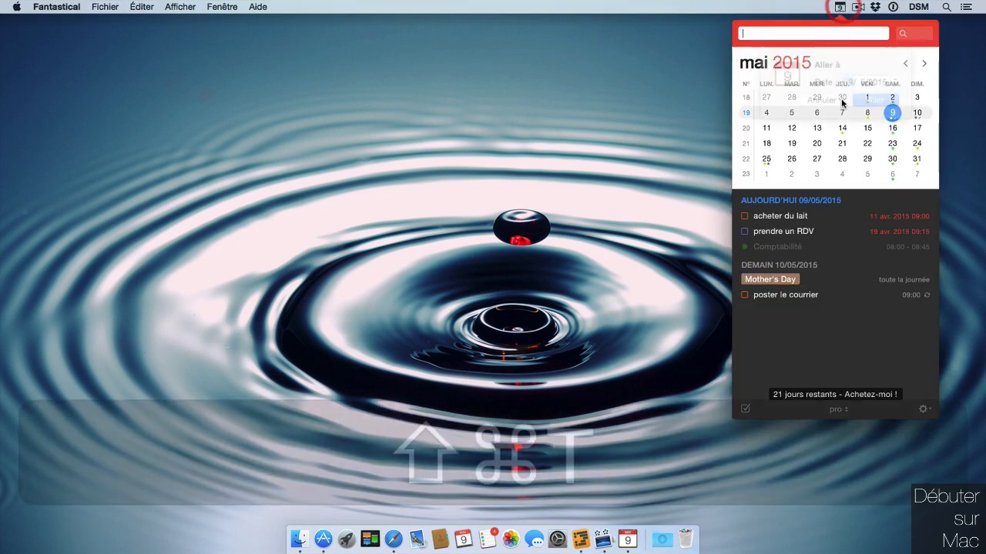
{"action": "key", "text": "super+shift+t"}
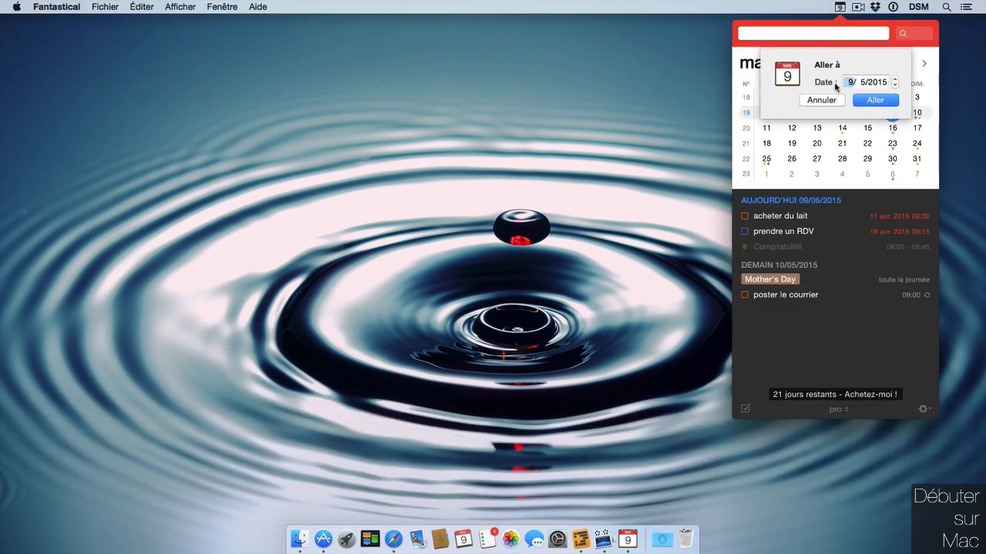
{"action": "left_click", "coordinate": [895, 78]}
{"action": "left_click", "coordinate": [896, 79]}
{"action": "left_click", "coordinate": [895, 78]}
{"action": "left_click", "coordinate": [895, 79]}
{"action": "left_click", "coordinate": [896, 78]}
{"action": "left_click", "coordinate": [891, 100]}
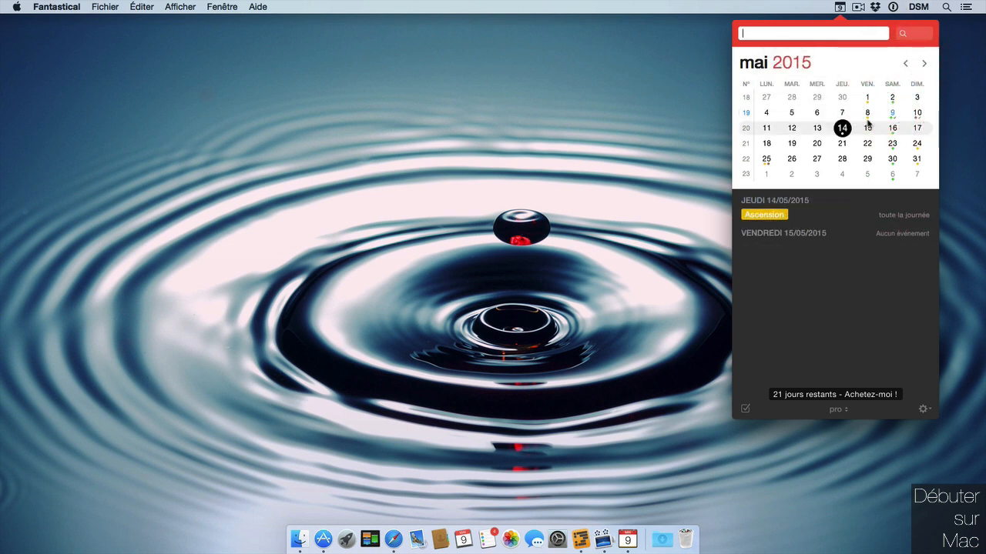
{"action": "mouse_move", "coordinate": [868, 123]}
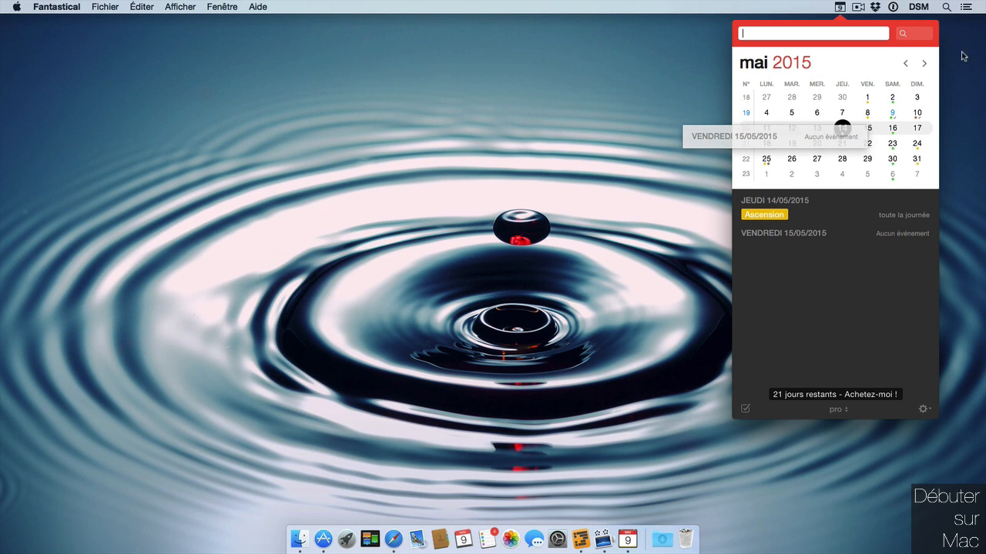
{"action": "left_click", "coordinate": [765, 67]}
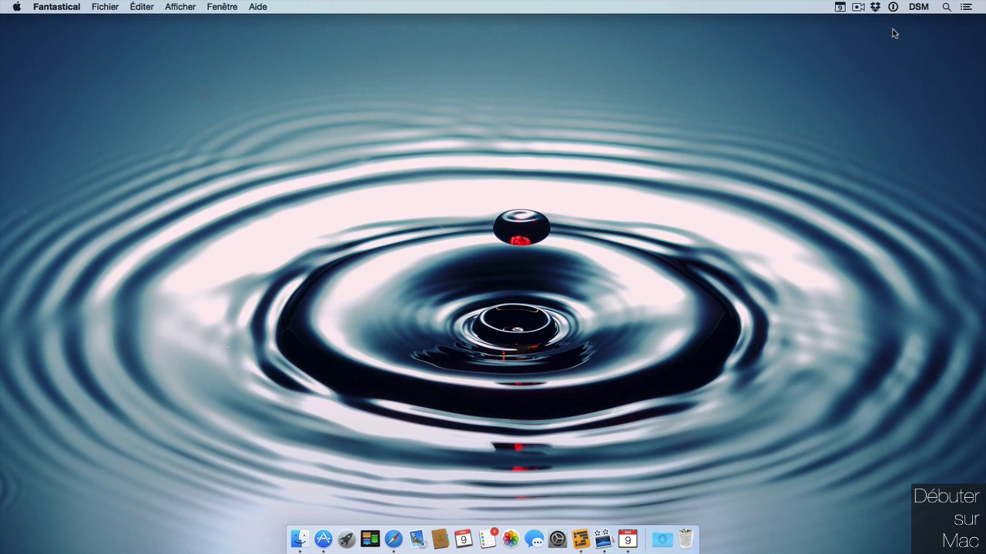
Step: Reopen the mini-calendar and detach it from the menu bar as a floating window
{"action": "left_click", "coordinate": [839, 8]}
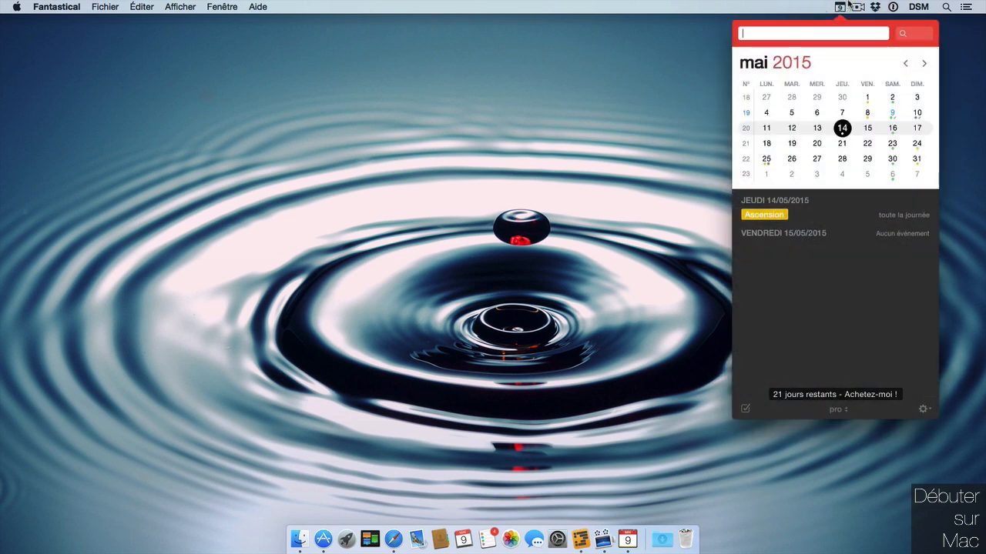
{"action": "left_click_drag", "start_coordinate": [938, 27], "coordinate": [831, 65]}
{"action": "left_click", "coordinate": [898, 33]}
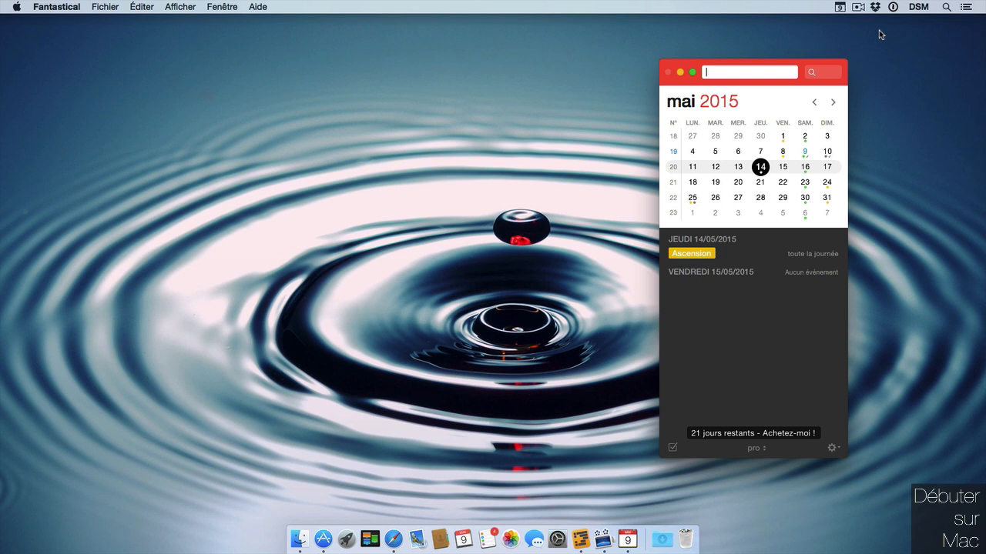
Step: Enter a new event as "rendez vous à la fnac avec" plus the contact's first name and "demain à 18 h", and show the contact's invitation choices
{"action": "type", "text": "rendez "}
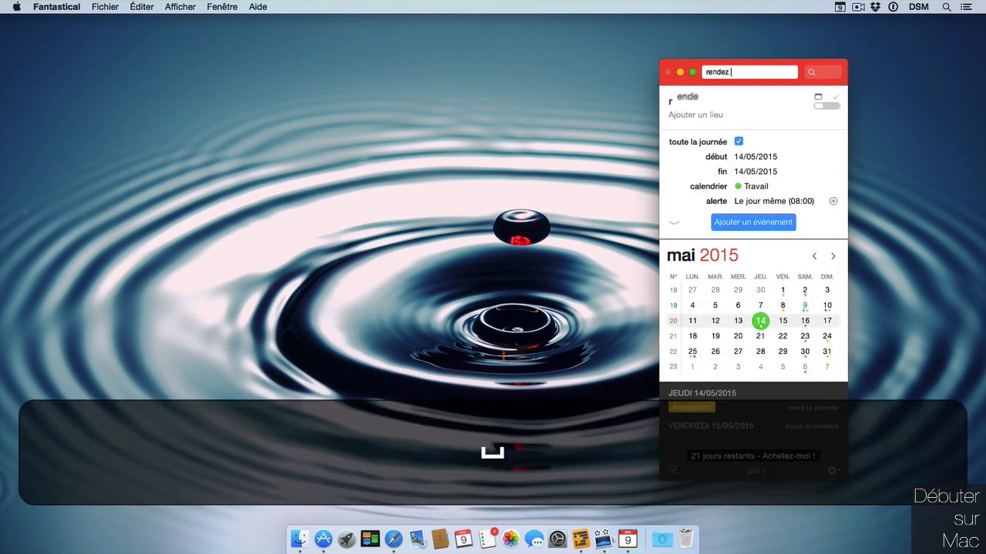
{"action": "type", "text": "vous à la fin"}
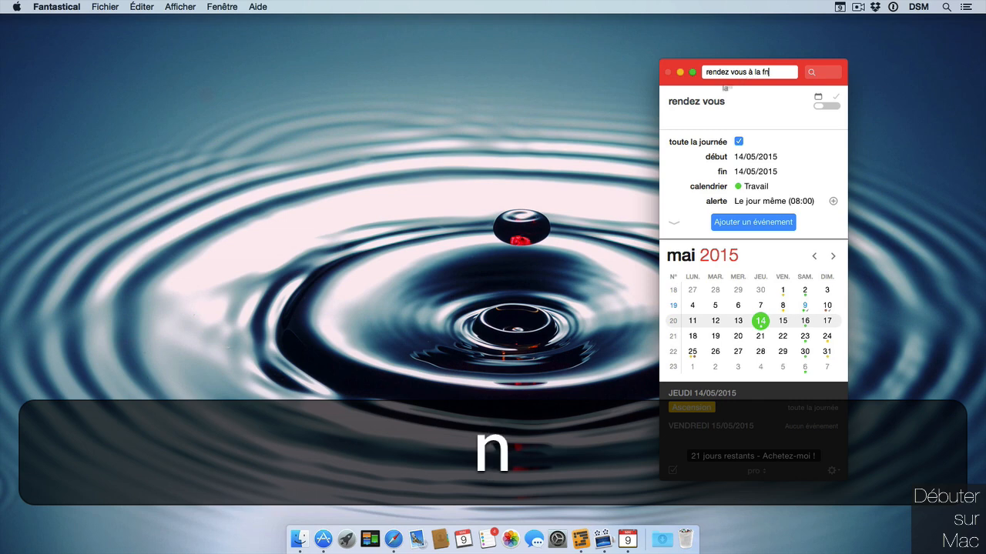
{"action": "type", "text": "ac avec B"}
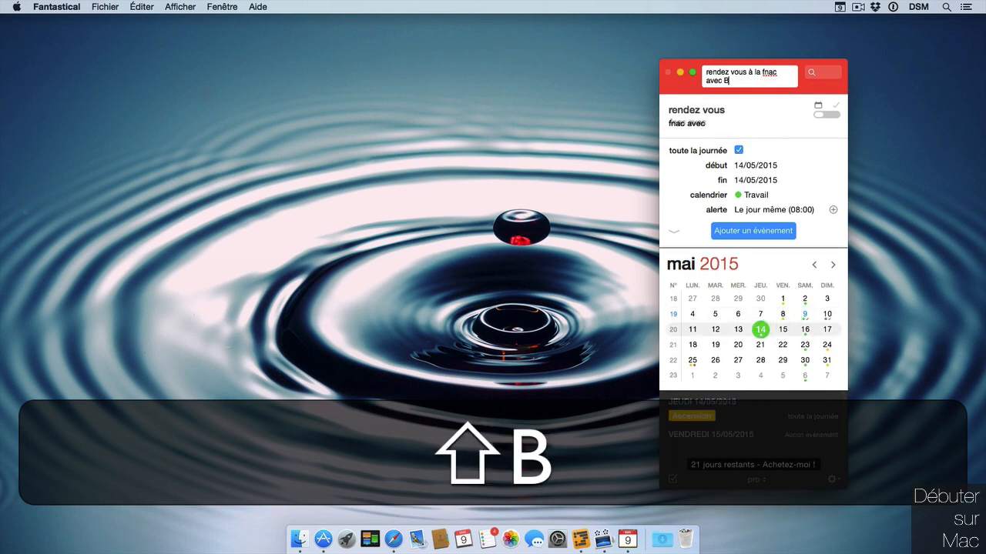
{"action": "type", "text": "runi"}
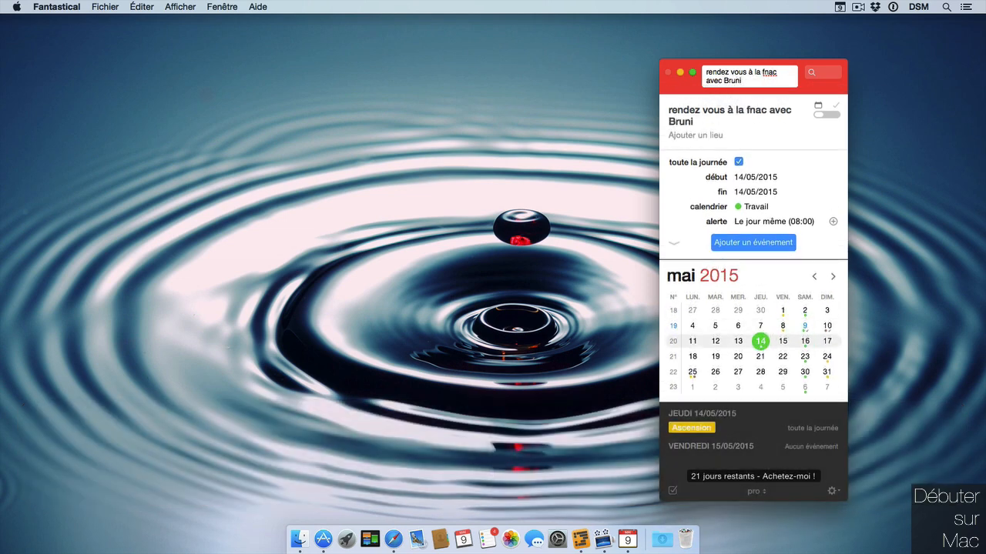
{"action": "key", "text": "BackSpace"}
{"action": "type", "text": "o"}
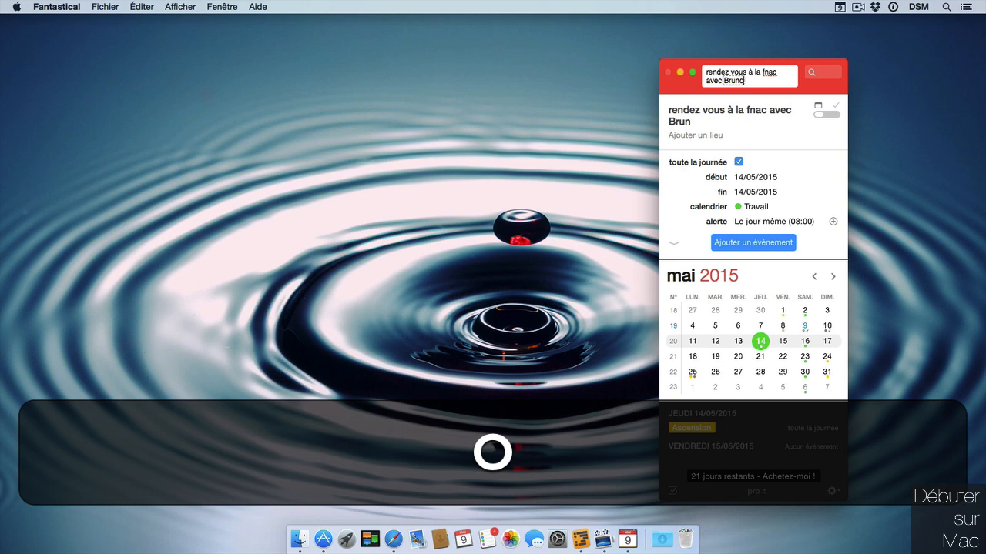
{"action": "type", "text": " demain à"}
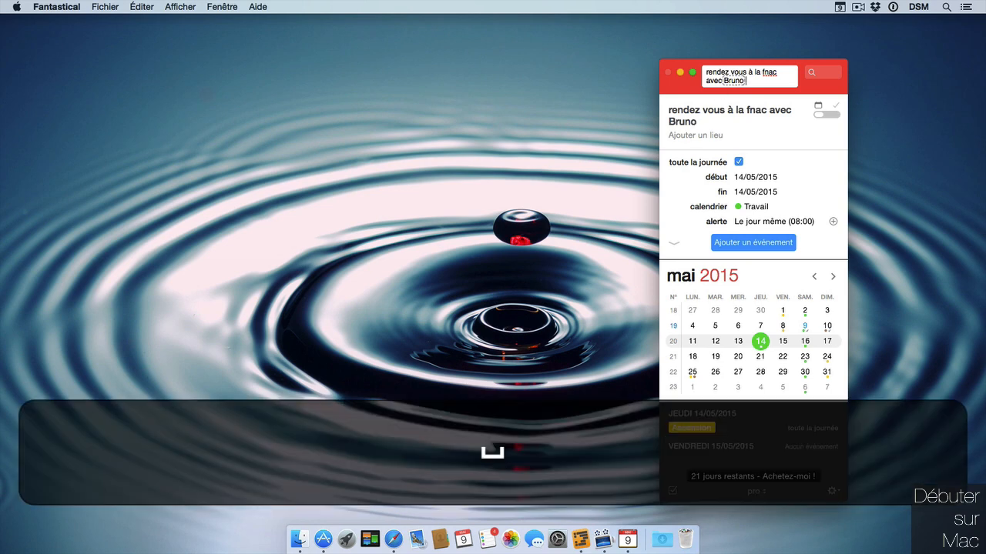
{"action": "type", "text": " 18 h"}
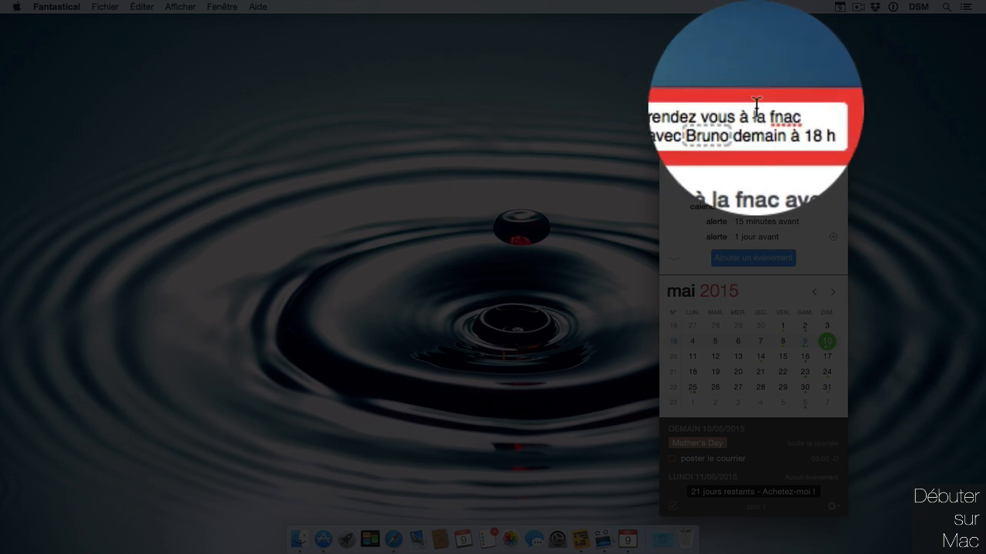
{"action": "left_click", "coordinate": [749, 81]}
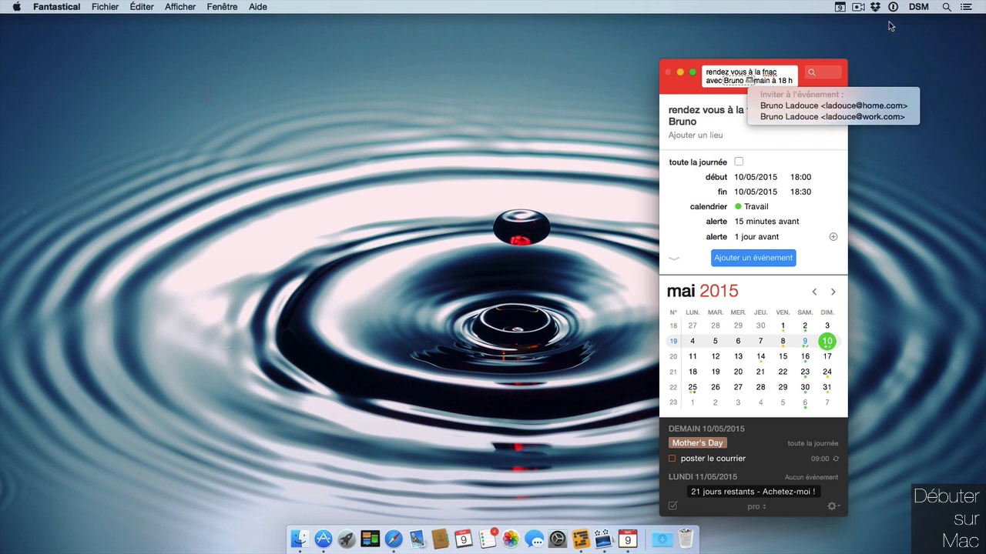
Step: Dismiss the invitation choices and change the place in the event sentence to "Muji aux quatre temps"
{"action": "left_click", "coordinate": [804, 63]}
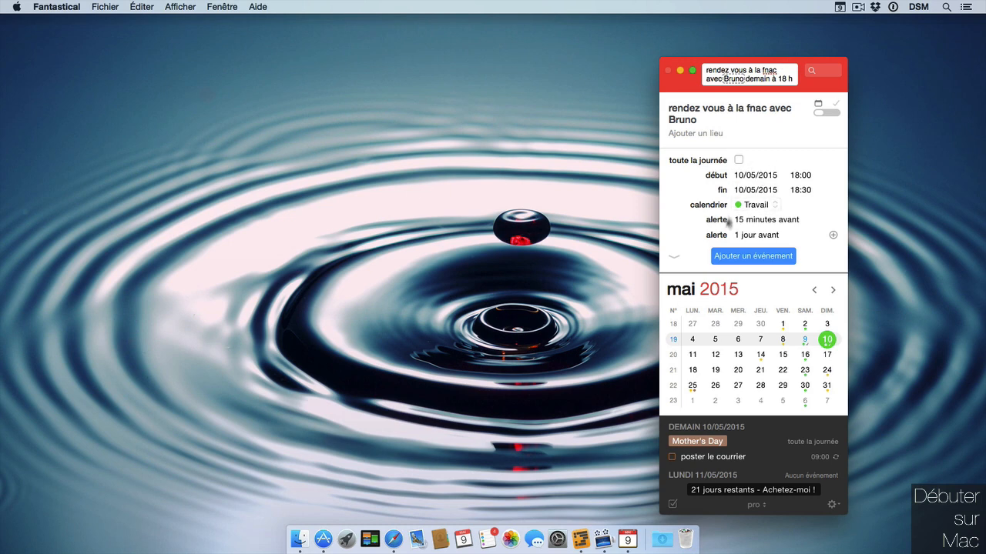
{"action": "left_click", "coordinate": [783, 70]}
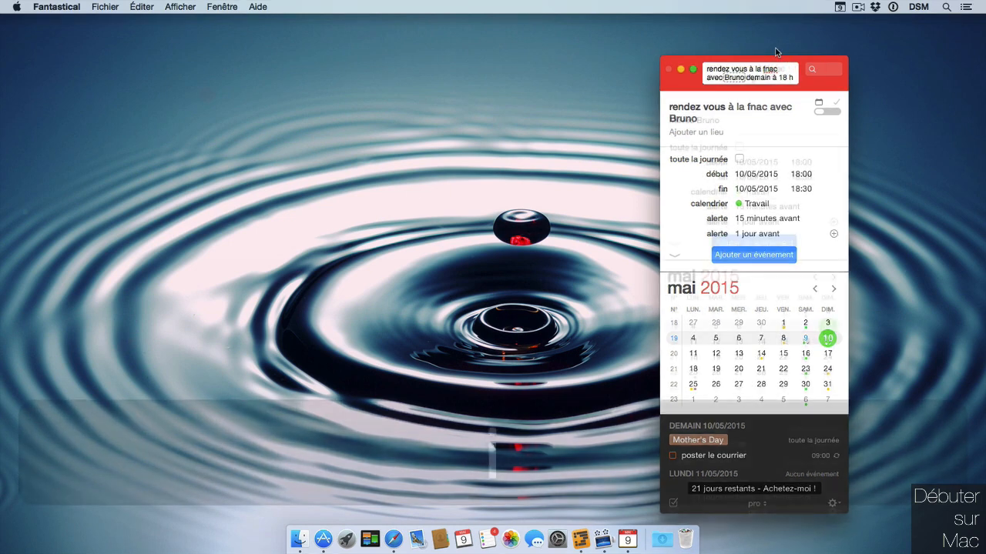
{"action": "type", "text": "au"}
{"action": "type", "text": "x quatre tem"}
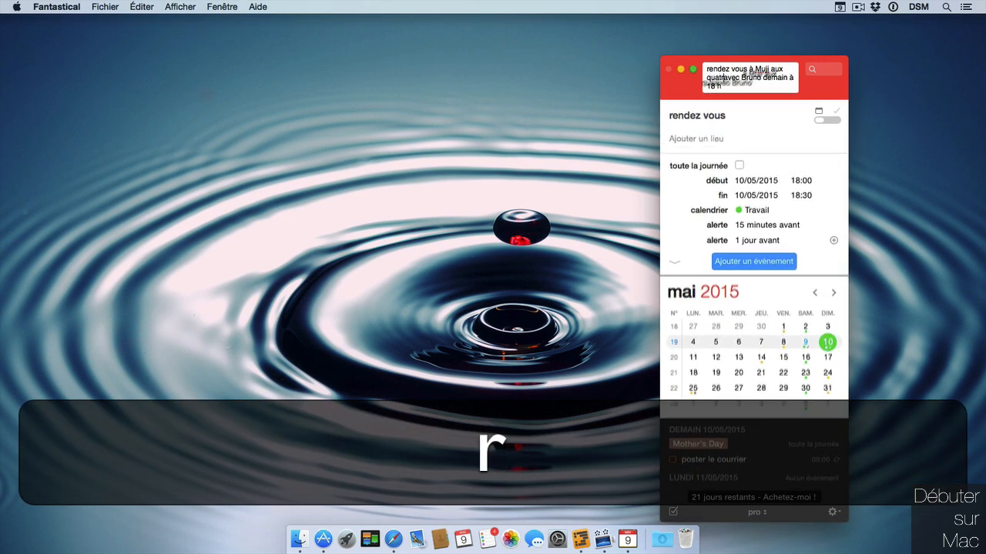
{"action": "type", "text": "ps"}
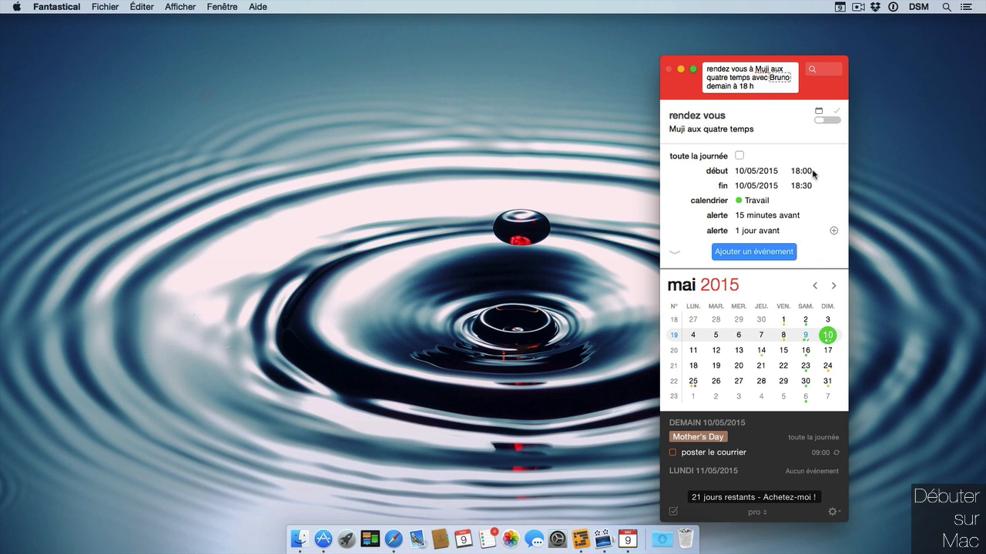
Step: Extend the event sentence with a duration of "pendant 15 min" and the alert "alarme 1h"
{"action": "left_click", "coordinate": [765, 89]}
{"action": "type", "text": "pe"}
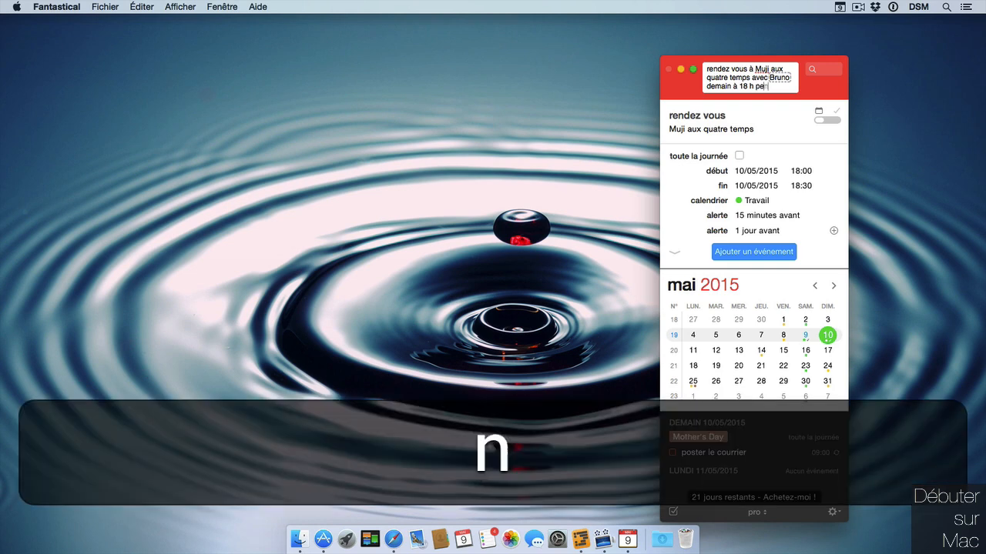
{"action": "type", "text": "ndant 15 min"}
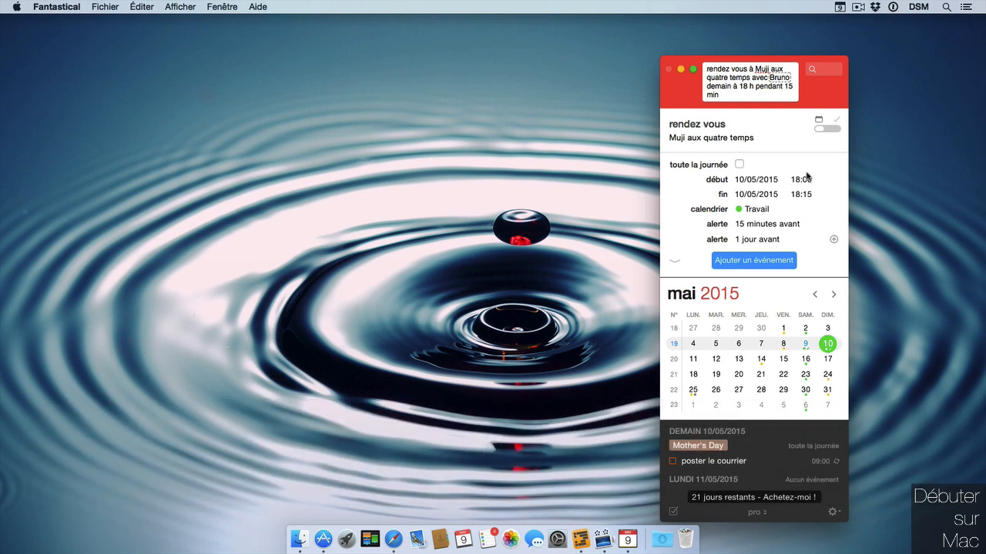
{"action": "type", "text": "alarme"}
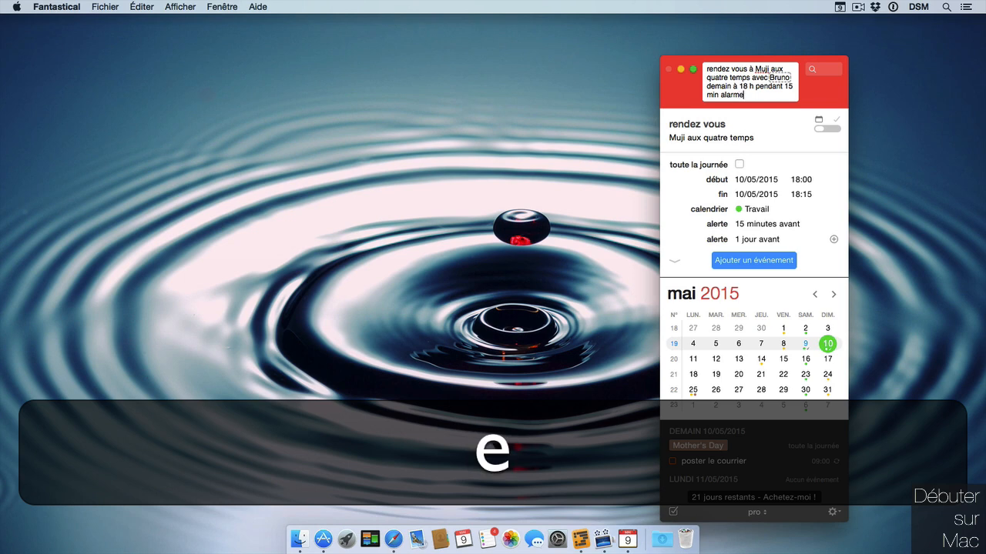
{"action": "type", "text": " 1h"}
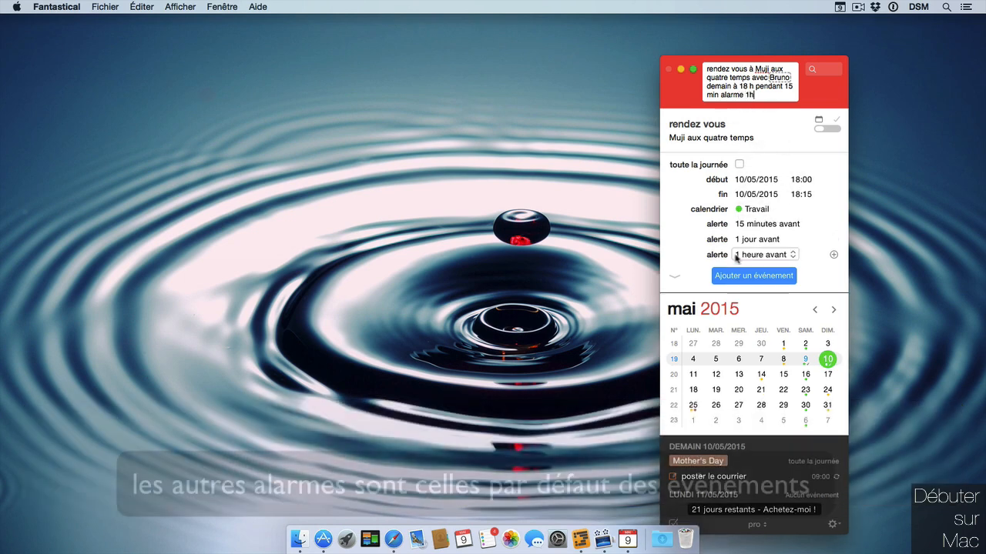
Step: Assign the event to the famille calendar with "/fa" in the sentence and add it
{"action": "type", "text": " /"}
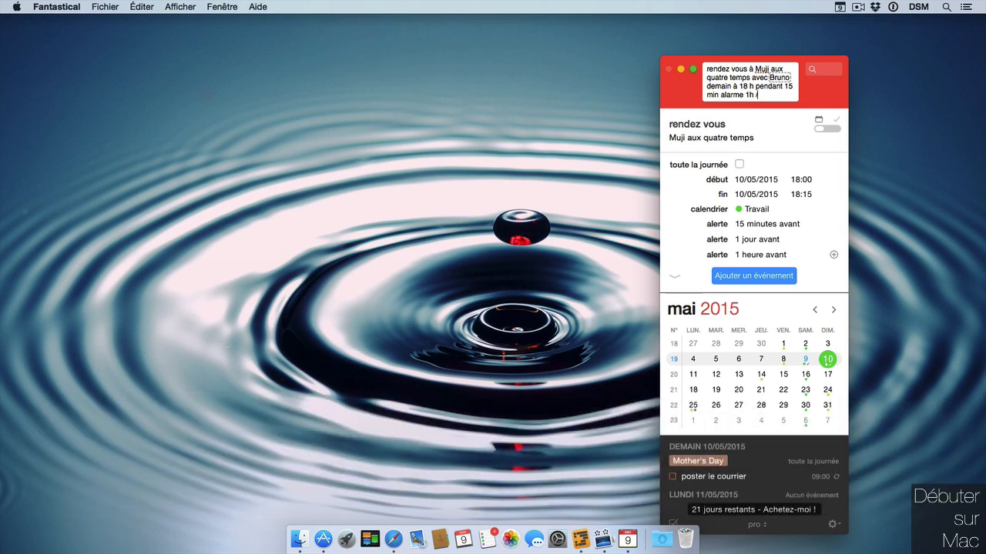
{"action": "type", "text": "fa"}
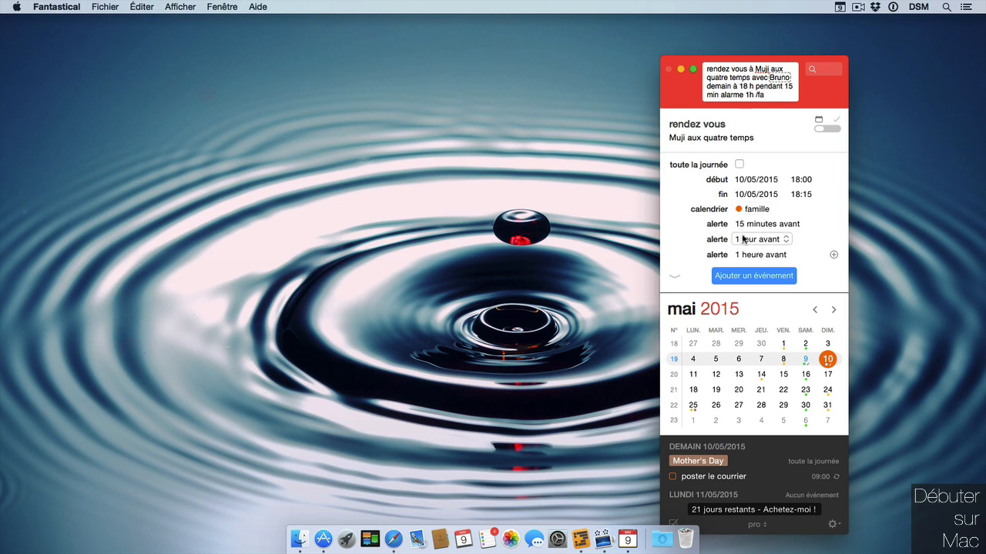
{"action": "key", "text": "Return"}
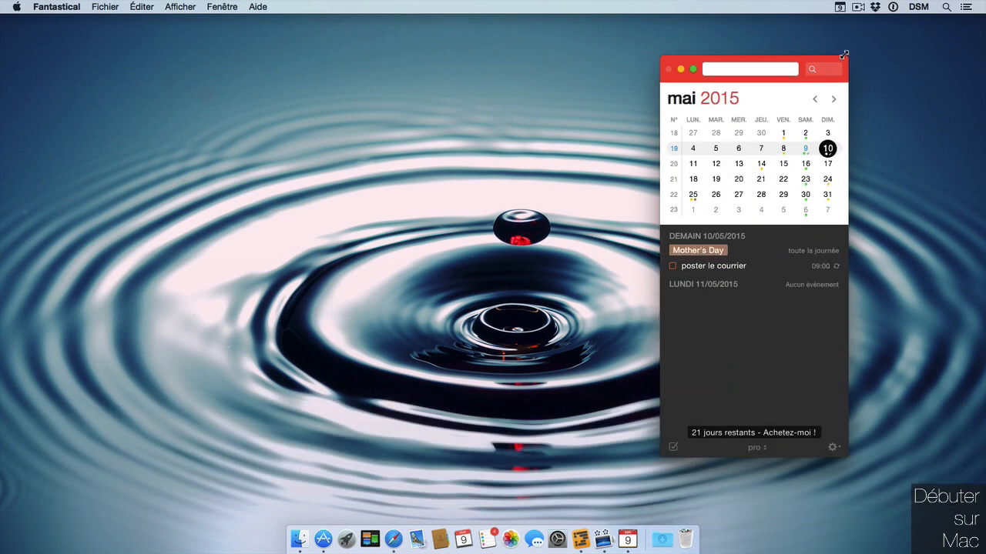
Step: Widen the floating calendar window, and start a new event from 10/05/2015 in the month grid without adding it
{"action": "left_click_drag", "start_coordinate": [847, 56], "coordinate": [886, 37]}
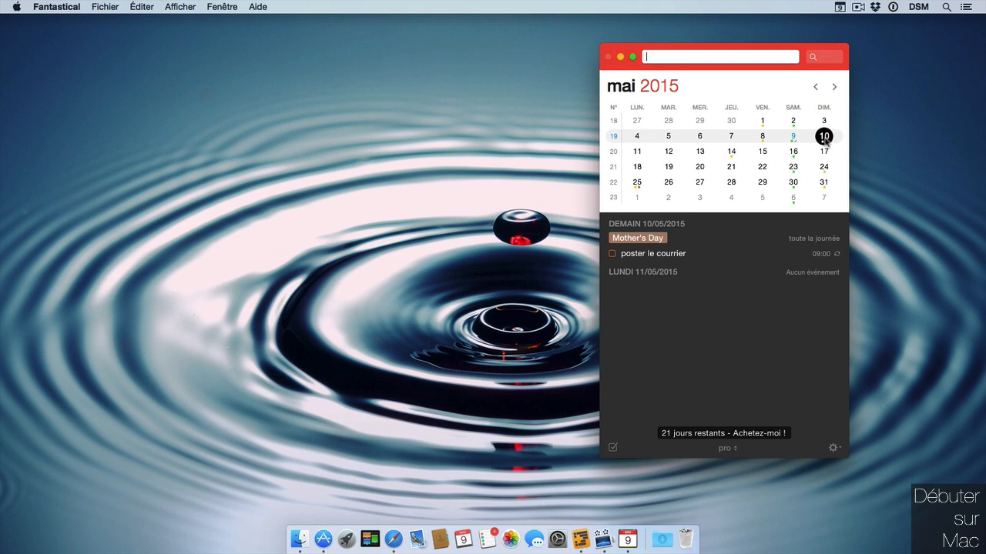
{"action": "double_click", "coordinate": [824, 136]}
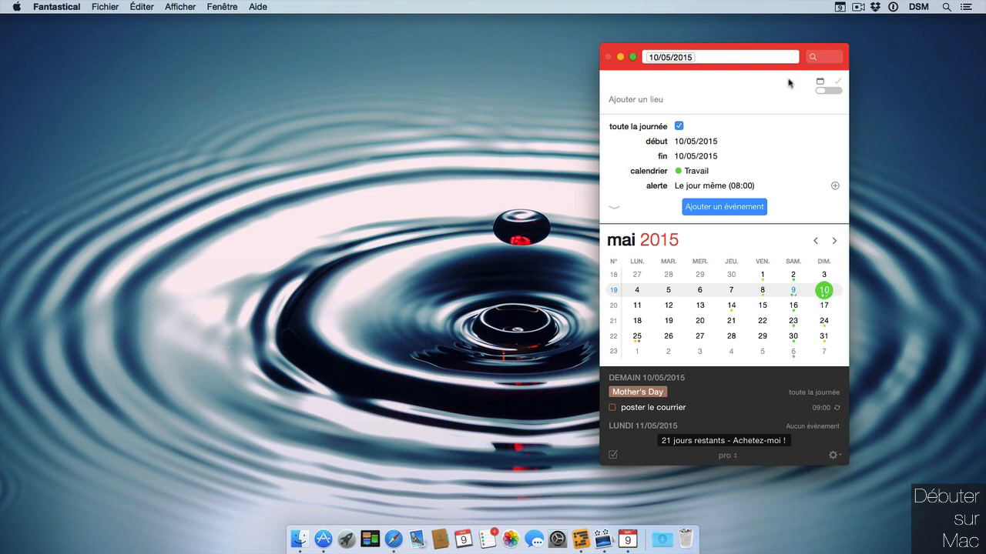
{"action": "key", "text": "Escape"}
Step: Switch the displayed calendar set from pro to all calendars
{"action": "left_click", "coordinate": [727, 447]}
{"action": "left_click", "coordinate": [720, 415]}
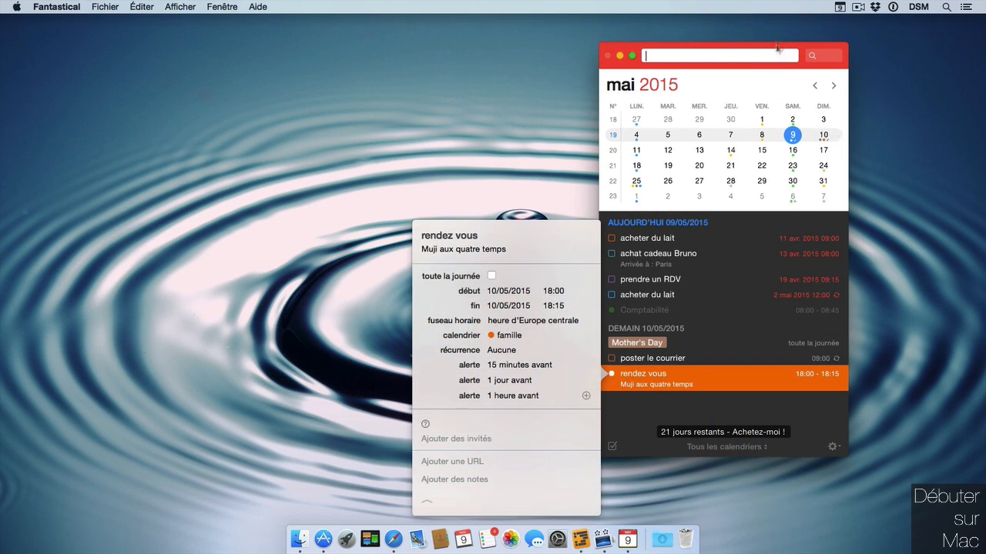
Step: Enter a new event as "chercher les chaussures chez le cordonnier après demain"
{"action": "type", "text": "chercher les chaussures chez le cordonnier a"}
{"action": "type", "text": "près demai"}
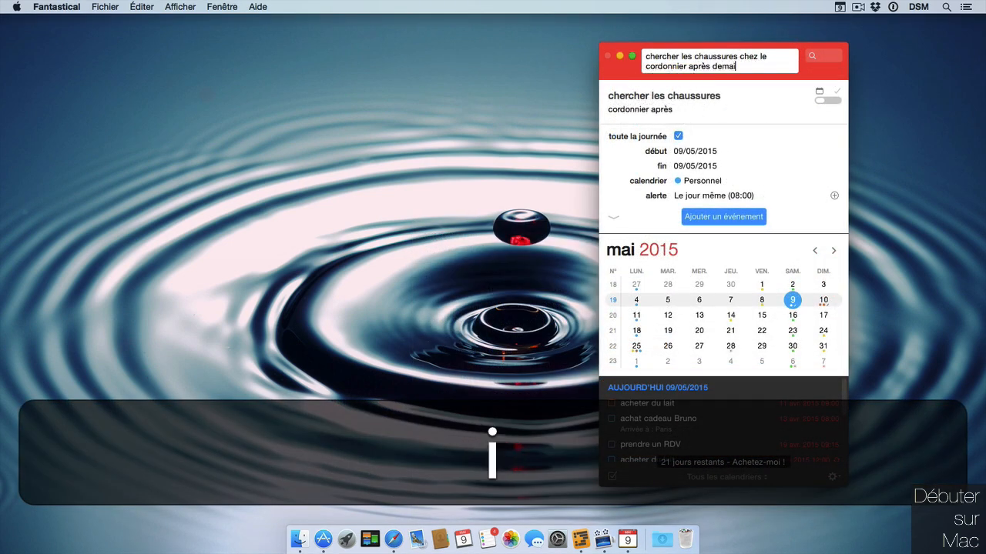
{"action": "type", "text": "n"}
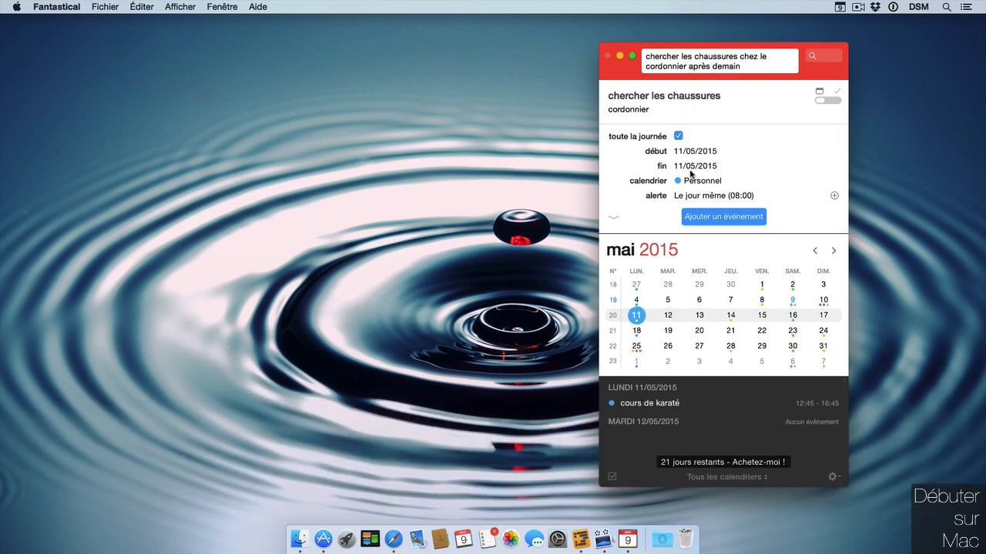
Step: Try the prefix "rappel" to make the shoe pickup a reminder, and add the item as an event at 17:00
{"action": "type", "text": " /"}
{"action": "type", "text": "rappel"}
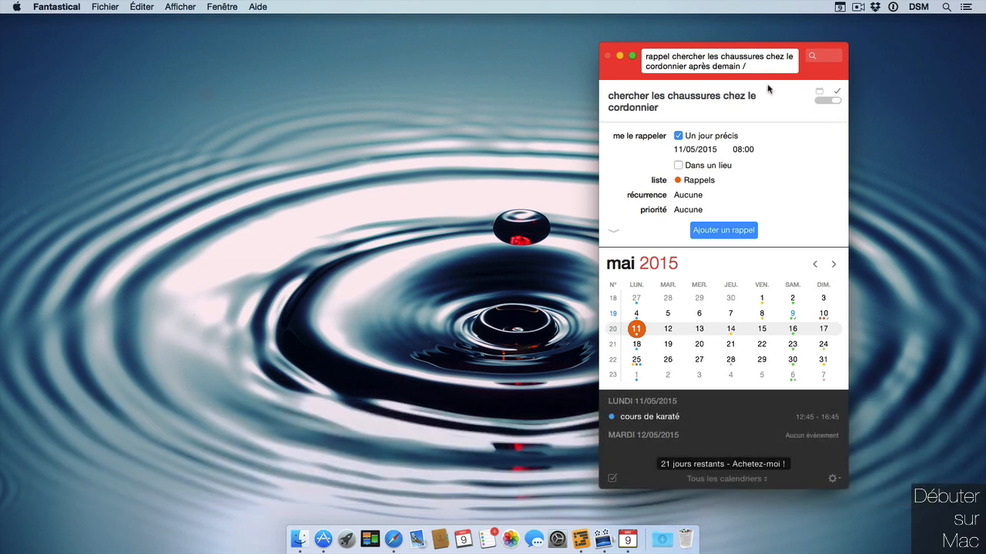
{"action": "type", "text": "c"}
{"action": "key", "text": "Return"}
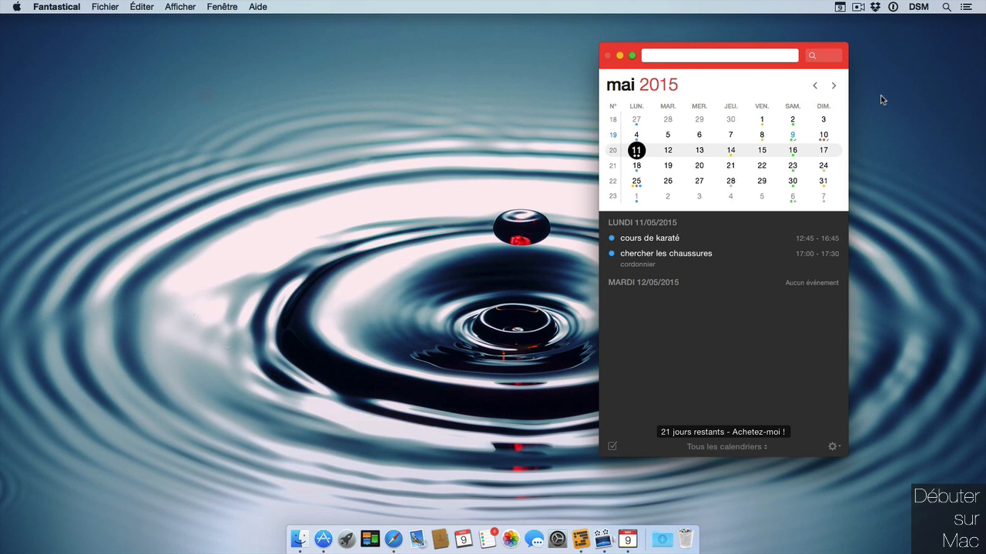
Step: Try a new event sentence reading "concert samedi prochain"
{"action": "type", "text": "concert"}
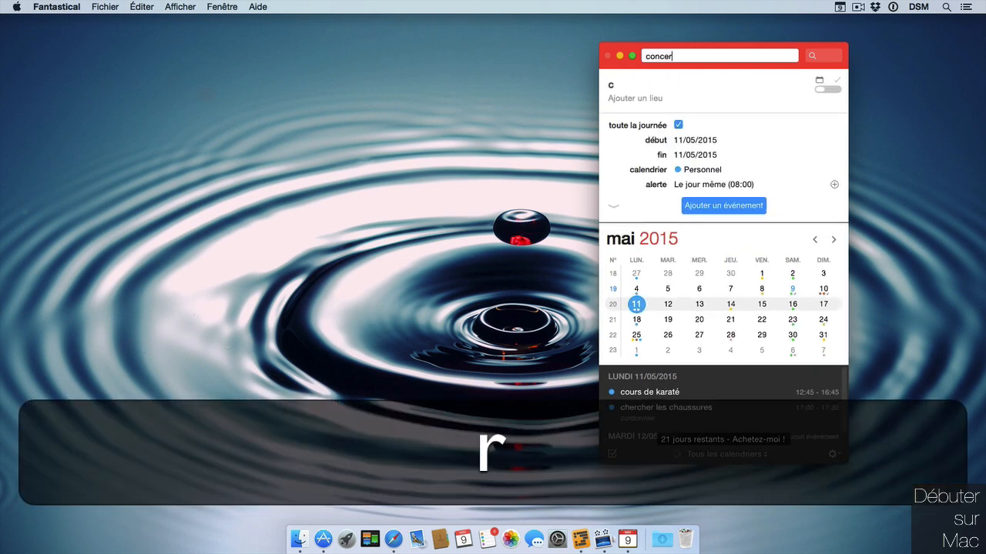
{"action": "key", "text": "BackSpace"}
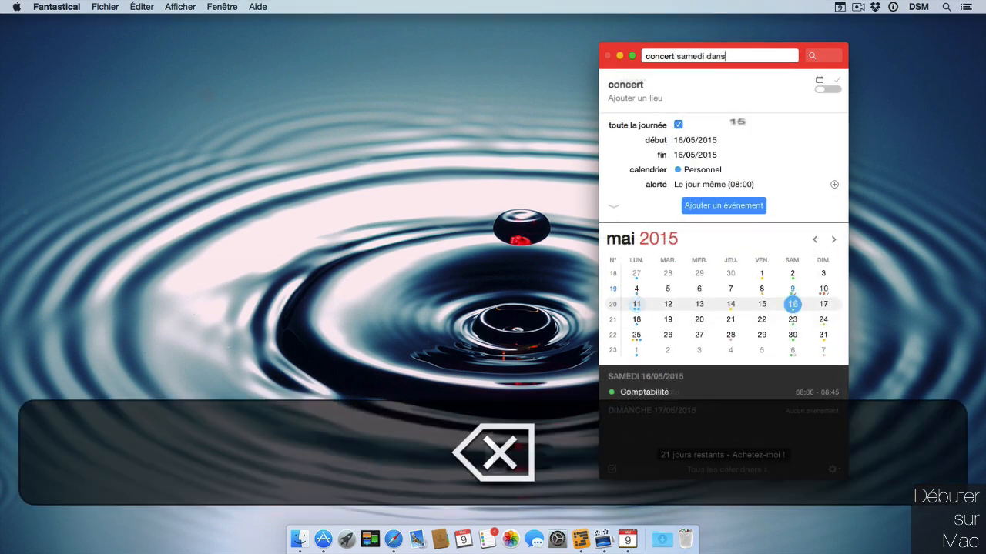
{"action": "key", "text": "BackSpace"}
{"action": "key", "text": "BackSpace"}
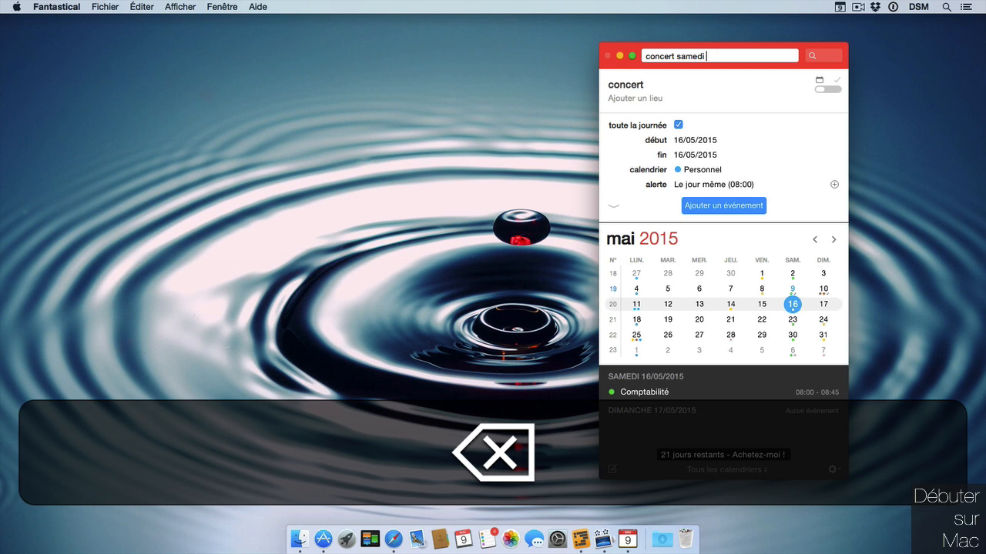
{"action": "type", "text": "prochain"}
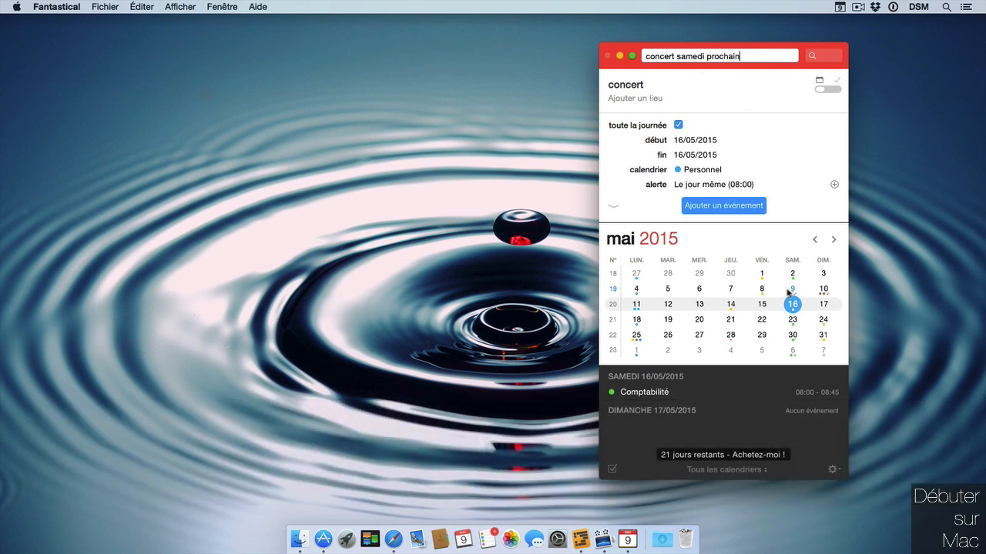
Step: Clear the whole concert sentence without adding the event
{"action": "key", "text": "BackSpace"}
{"action": "key", "text": "BackSpace"}
{"action": "key", "text": "BackSpace"}
{"action": "key", "text": "BackSpace"}
{"action": "key", "text": "BackSpace"}
{"action": "key", "text": "BackSpace"}
{"action": "key", "text": "BackSpace"}
{"action": "key", "text": "BackSpace"}
{"action": "key", "text": "BackSpace"}
{"action": "key", "text": "BackSpace"}
{"action": "key", "text": "BackSpace"}
{"action": "key", "text": "BackSpace"}
{"action": "key", "text": "BackSpace"}
{"action": "key", "text": "BackSpace"}
{"action": "key", "text": "BackSpace"}
{"action": "key", "text": "BackSpace"}
{"action": "key", "text": "BackSpace"}
{"action": "key", "text": "BackSpace"}
{"action": "key", "text": "BackSpace"}
{"action": "key", "text": "BackSpace"}
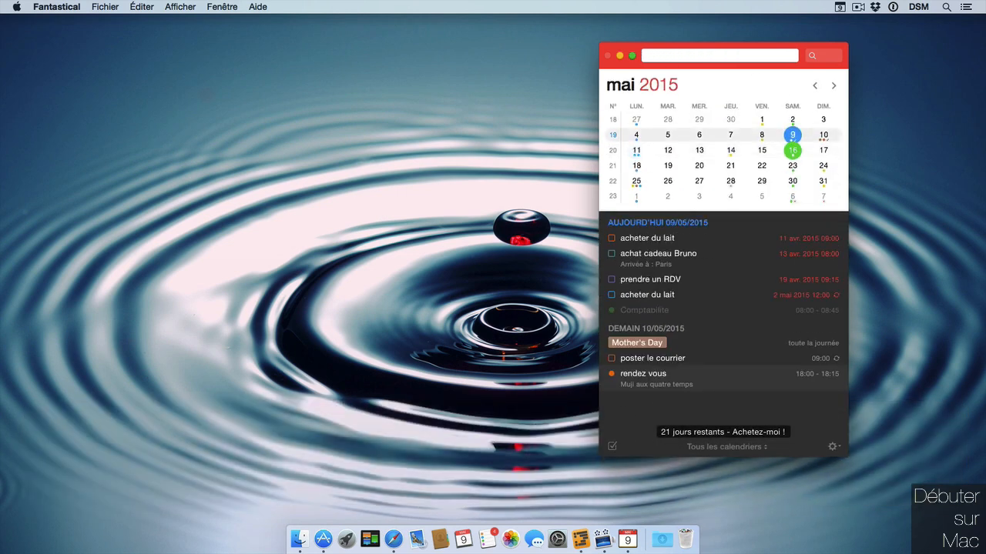
Step: Enter a recurring event as "judo avec" plus the contact's first name and "tous les deuxième samedi du mois"
{"action": "type", "text": "judo"}
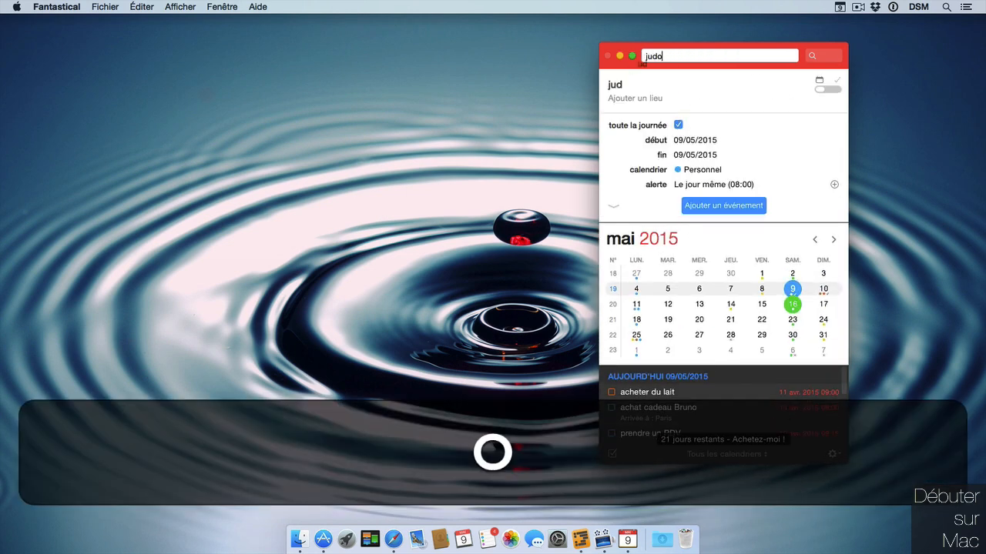
{"action": "type", "text": " avec"}
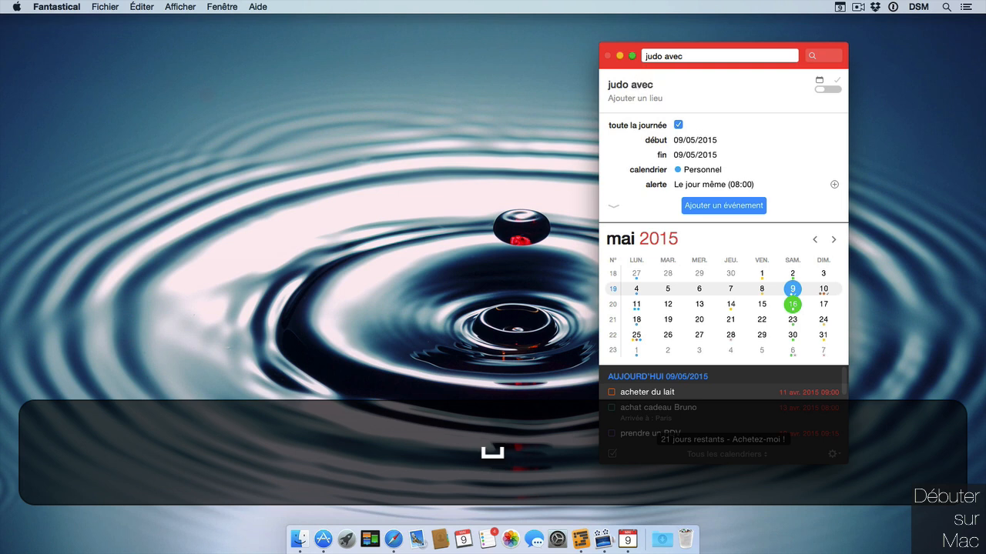
{"action": "type", "text": " bruno tous les de"}
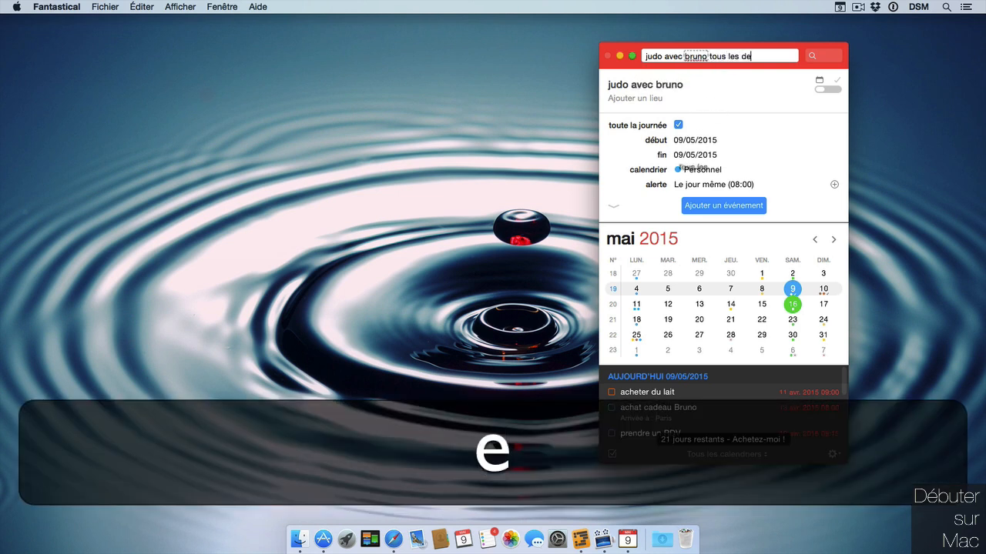
{"action": "type", "text": "uxième "}
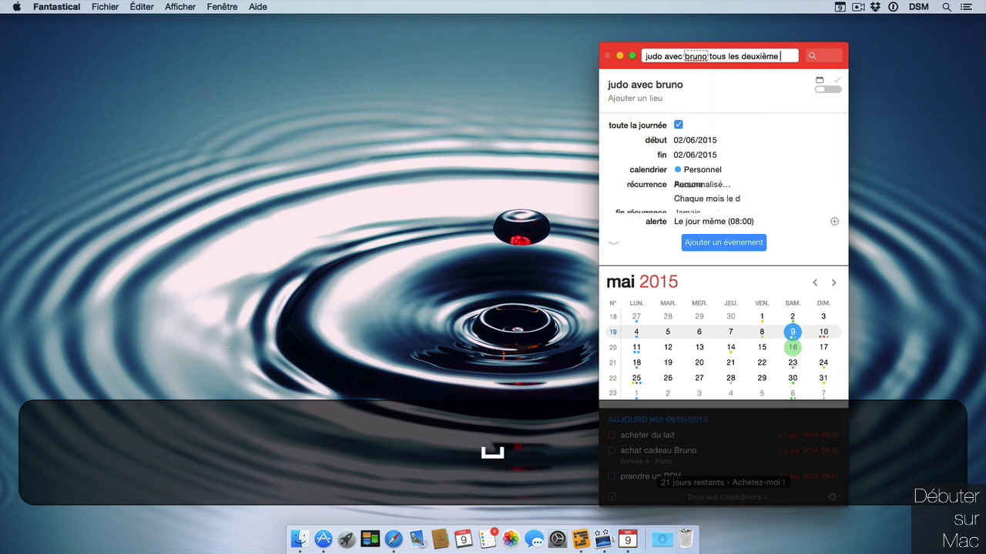
{"action": "type", "text": "samedi du mois"}
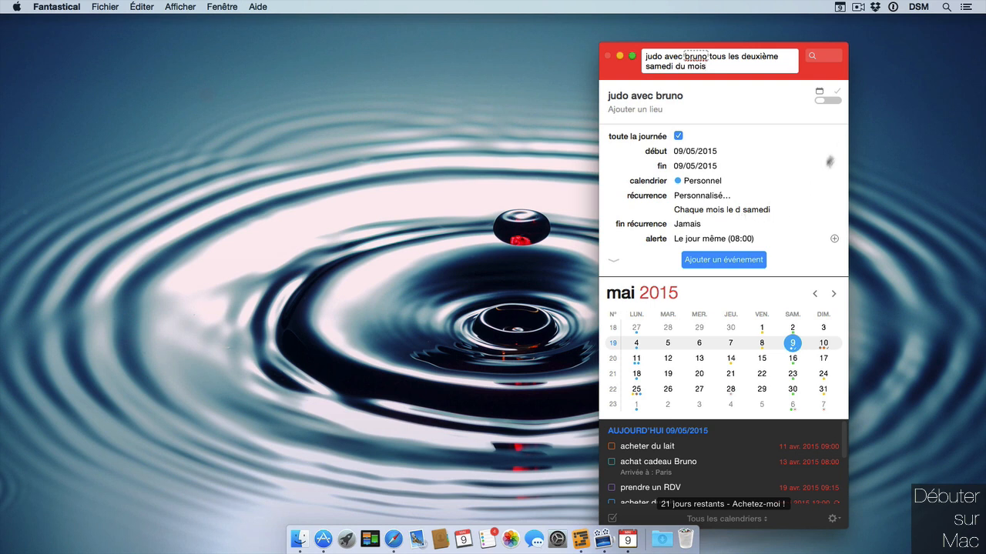
Step: Examine the judo event's custom recurrence settings and its frequency choices without changing them
{"action": "left_click", "coordinate": [732, 195]}
{"action": "left_click", "coordinate": [792, 192]}
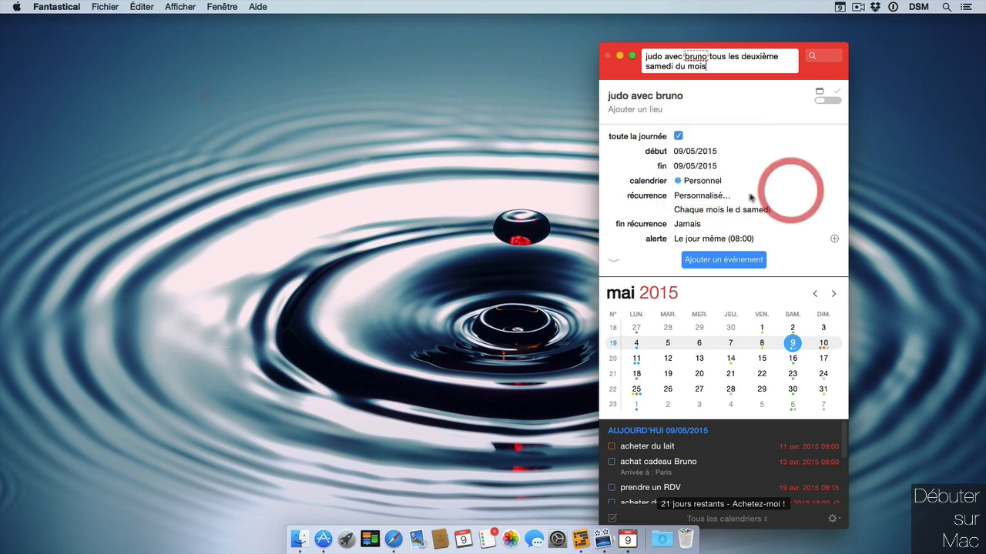
{"action": "left_click", "coordinate": [736, 194]}
{"action": "left_click", "coordinate": [784, 209]}
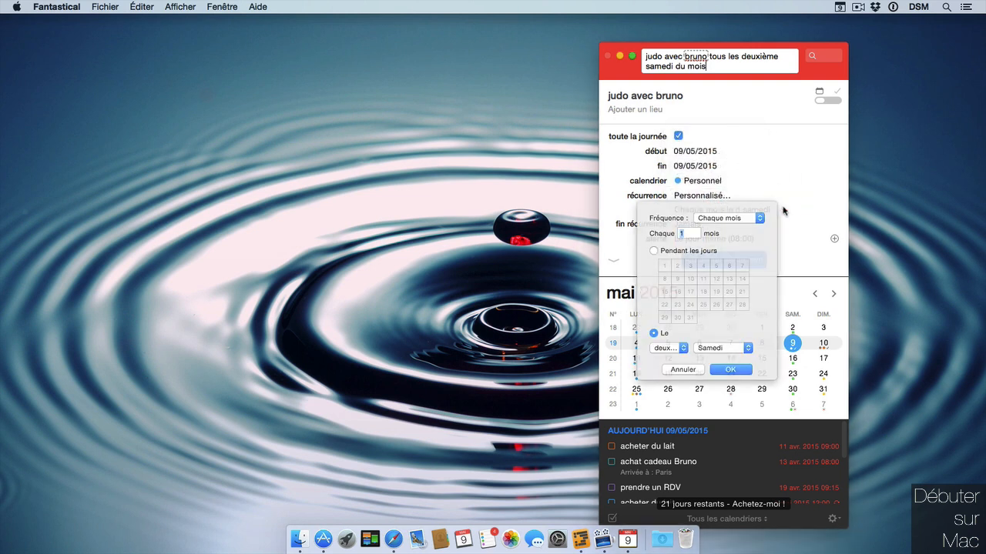
{"action": "left_click", "coordinate": [758, 218]}
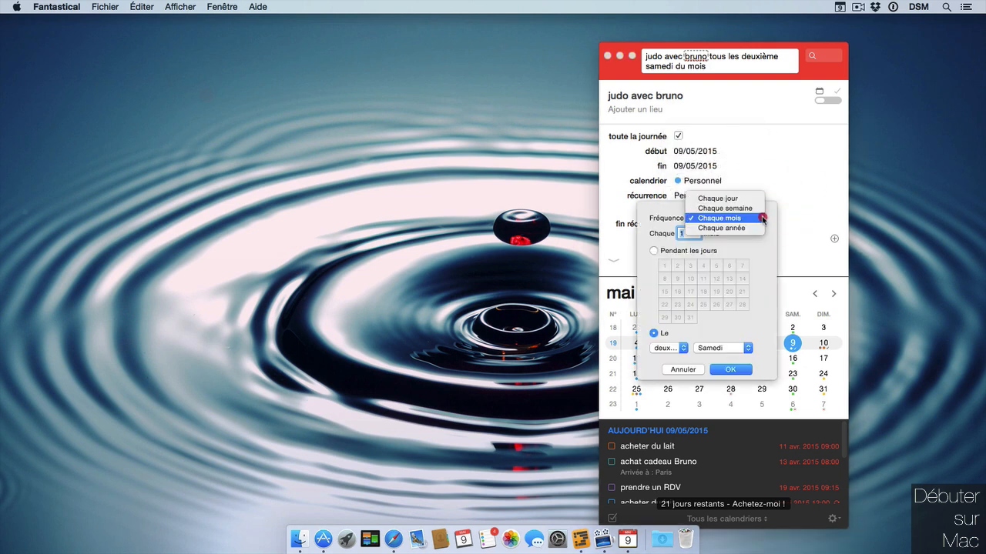
{"action": "left_click", "coordinate": [832, 176]}
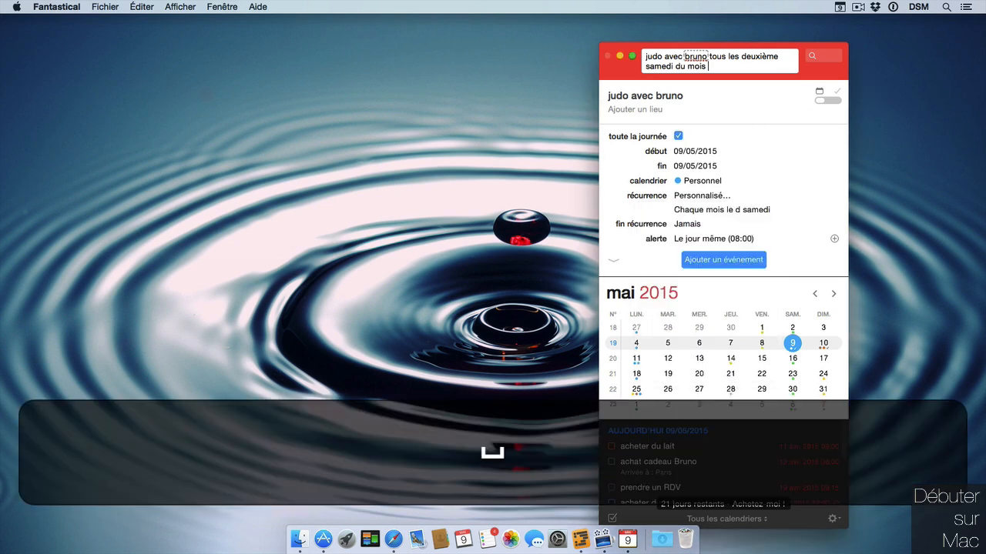
Step: Add the time and place to the judo event sentence with "à 14h à Montpellier"
{"action": "type", "text": "à 14"}
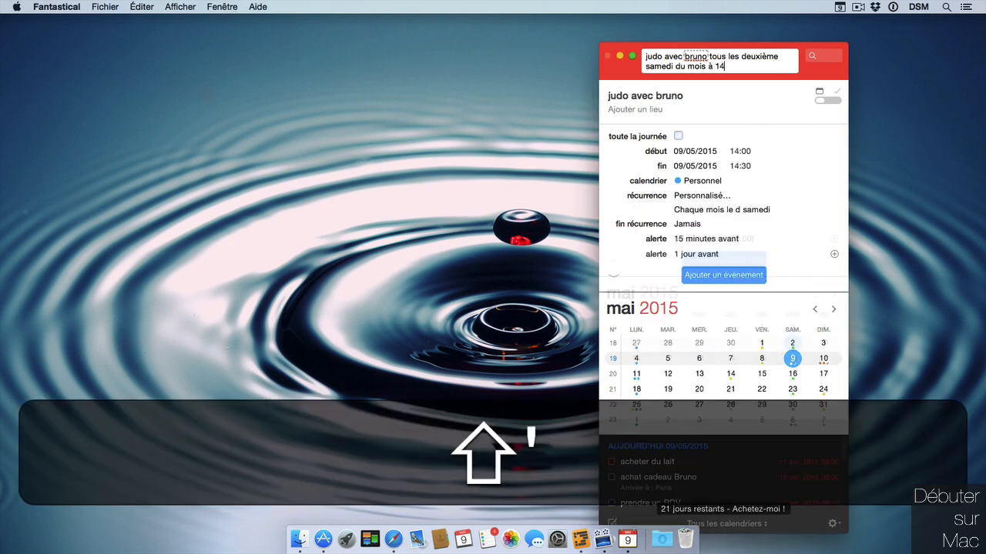
{"action": "type", "text": "h"}
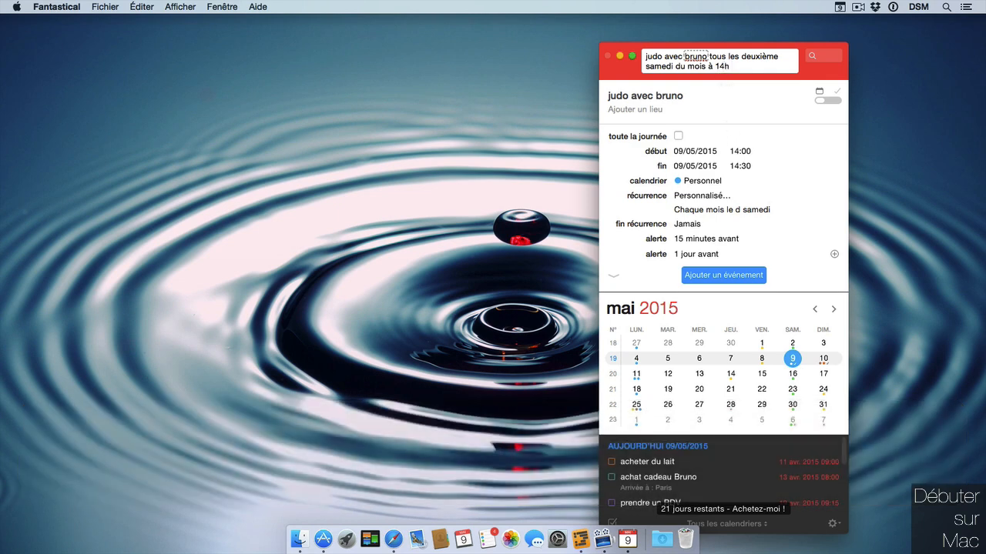
{"action": "type", "text": " à Montpellier"}
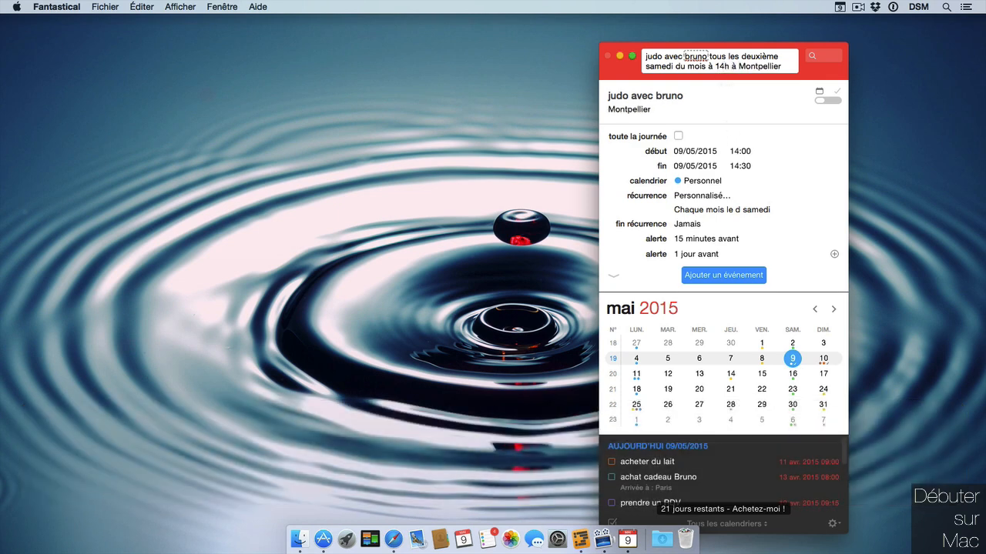
Step: Add the recurring judo event to the calendar
{"action": "key", "text": "Return"}
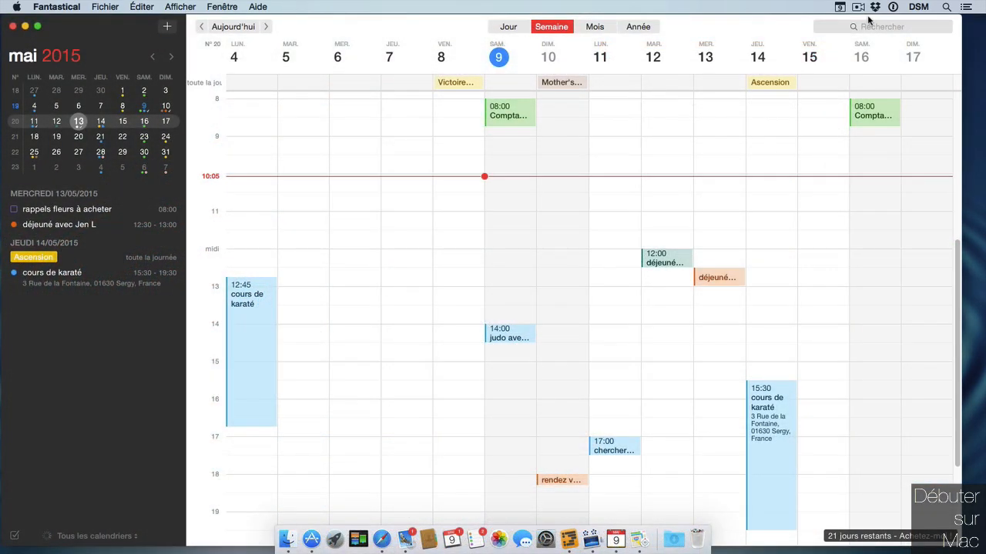
Step: Create the event "aller" with the place "poste" on Friday 15 May from 11:30 to 12:00 in the week view
{"action": "double_click", "coordinate": [832, 241]}
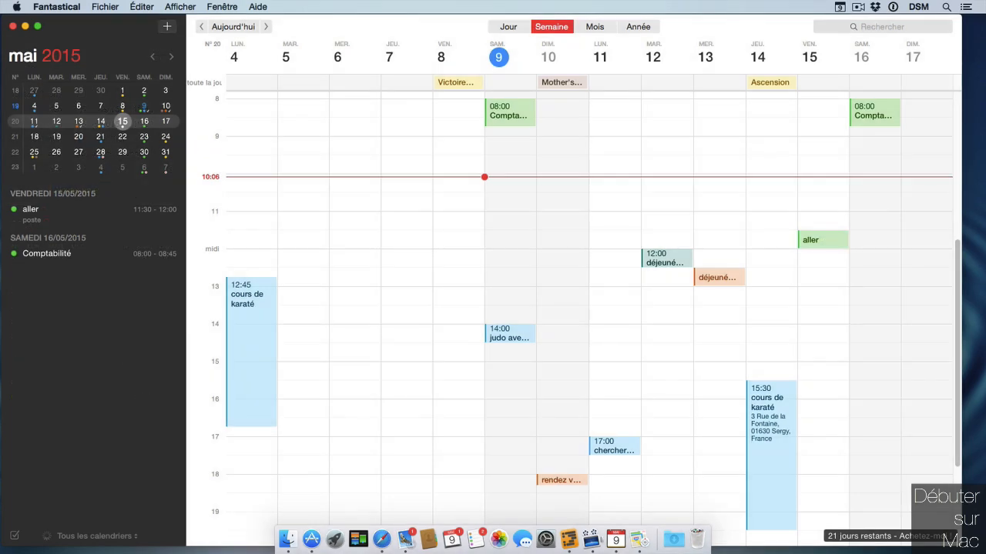
{"action": "left_click", "coordinate": [833, 244]}
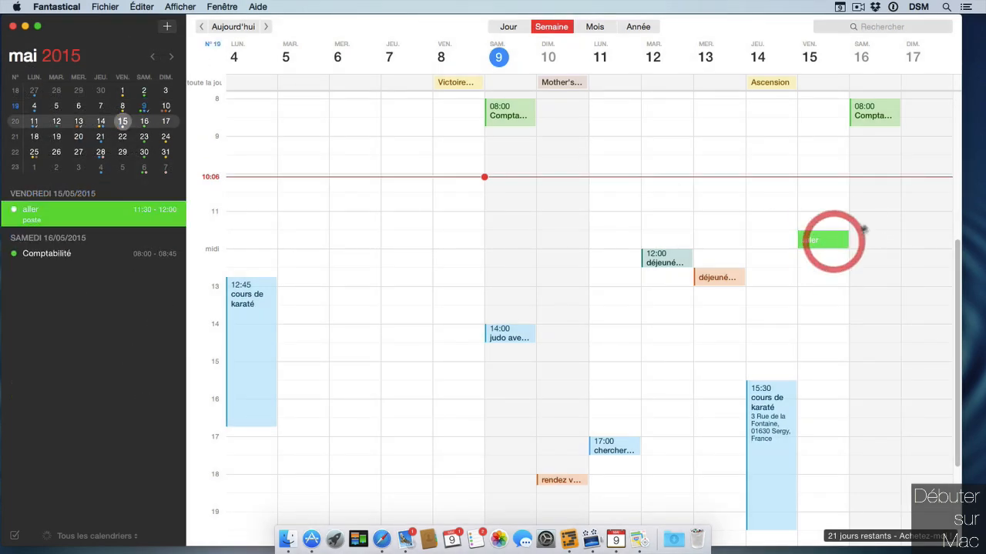
Step: Create the event "enregistrer fantastical" on Sunday 17 May from 10:30 to 17:00 directly in the week view
{"action": "left_click_drag", "start_coordinate": [922, 194], "coordinate": [928, 440]}
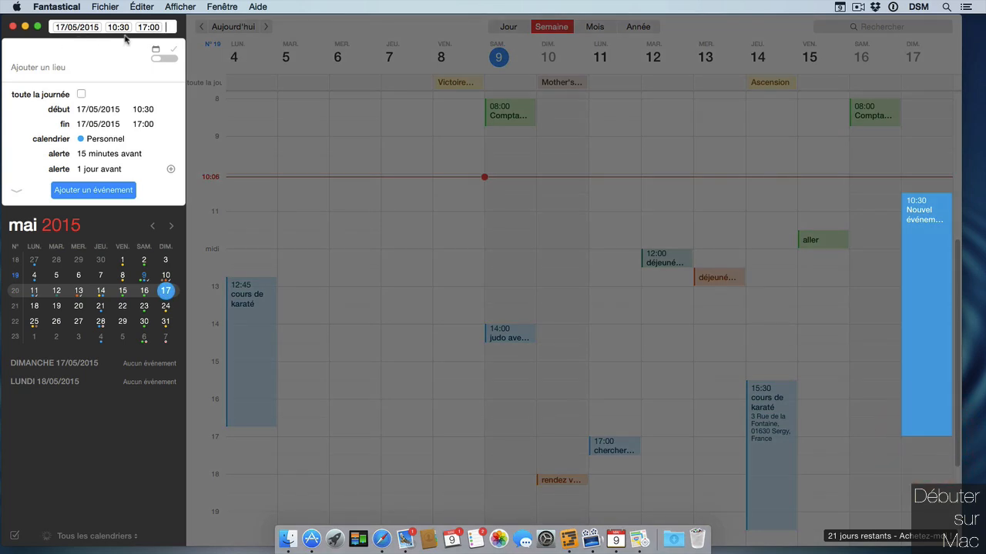
{"action": "type", "text": "enregistrer fantastical"}
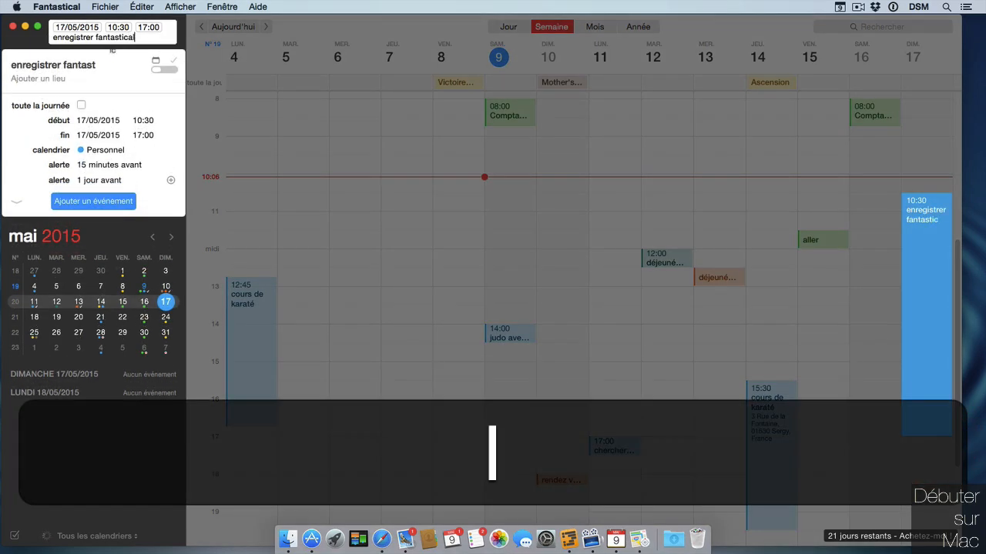
{"action": "key", "text": "Return"}
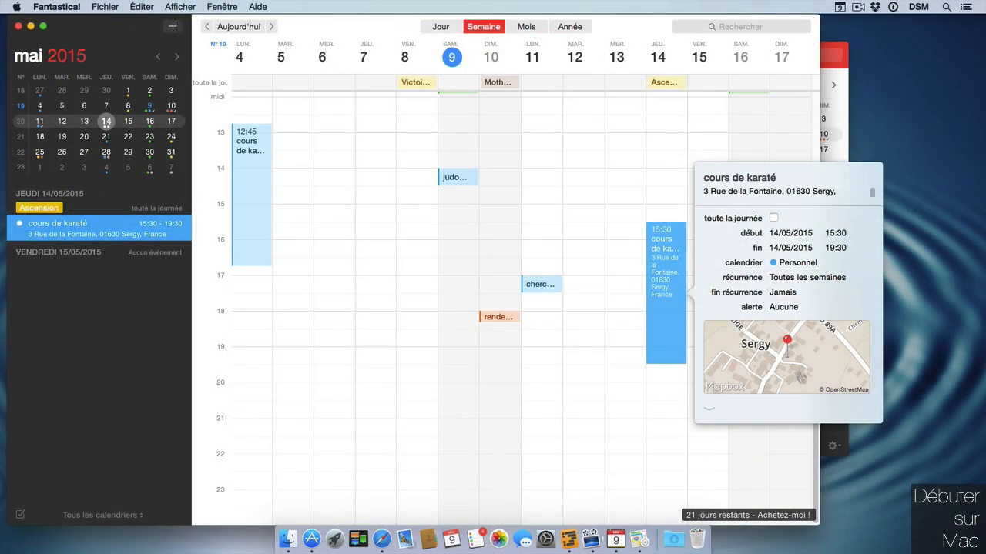
Step: View the location of the 14 May "cours de karaté" in Plans, and put the map away
{"action": "left_click", "coordinate": [792, 360]}
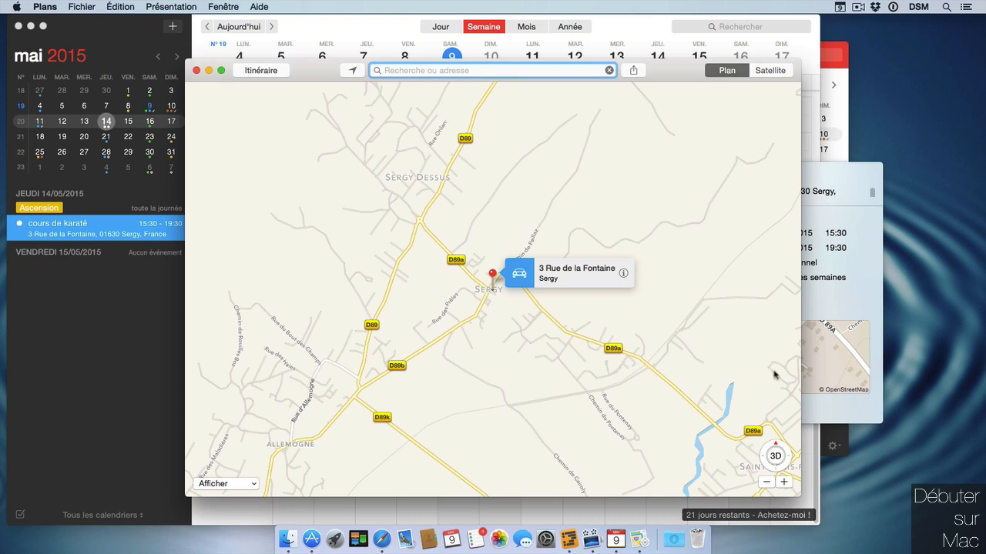
{"action": "left_click", "coordinate": [209, 70]}
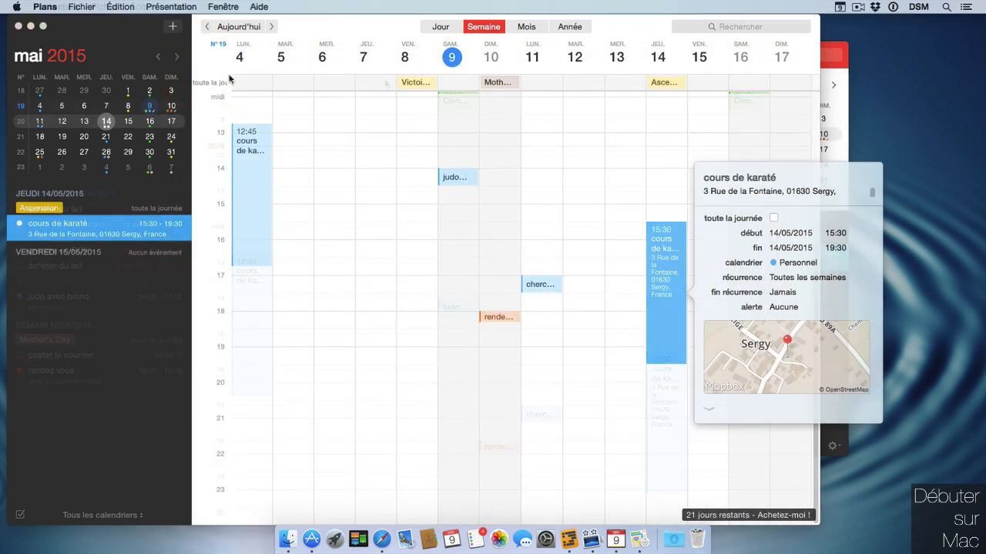
Step: Attach the floating mini-calendar window to the menu bar
{"action": "left_click", "coordinate": [844, 46]}
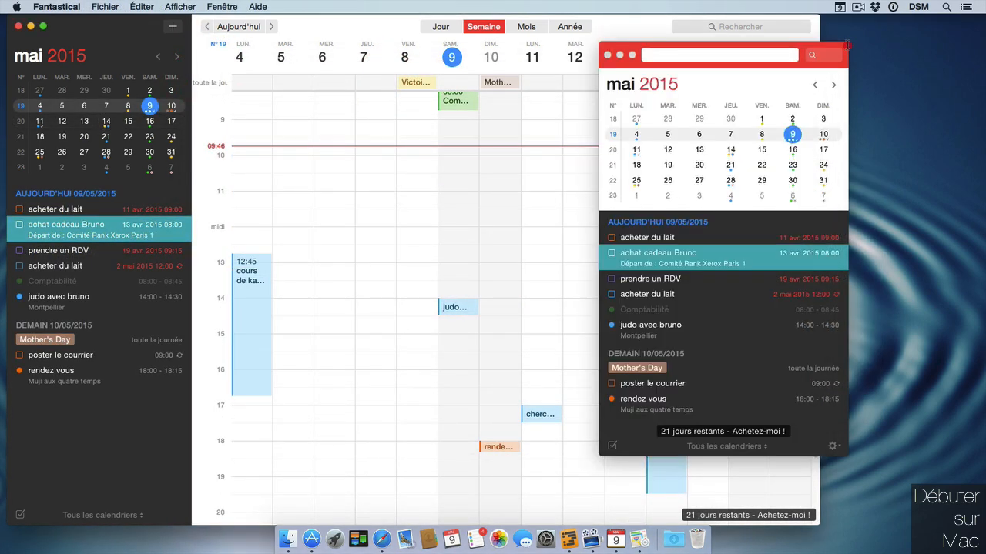
{"action": "left_click_drag", "start_coordinate": [843, 47], "coordinate": [841, 14]}
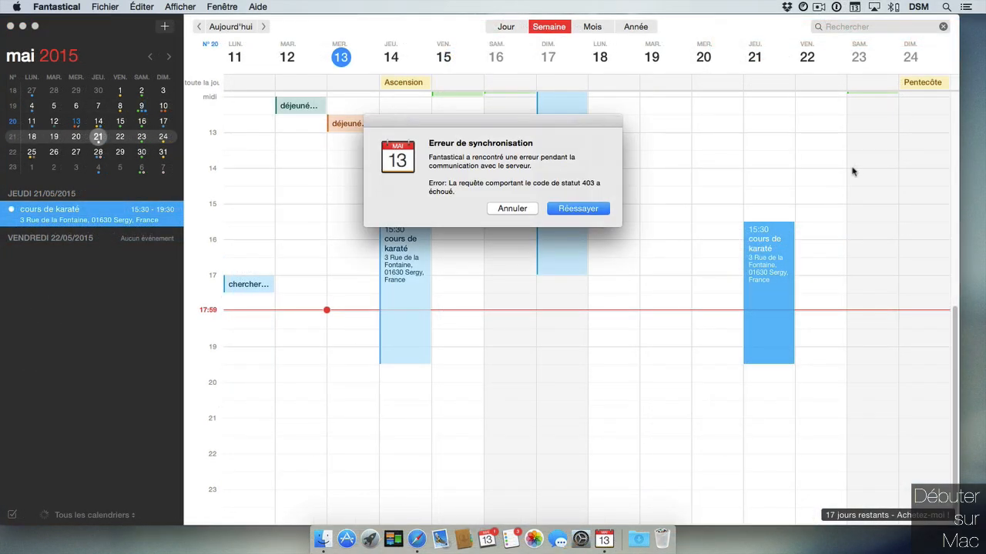
Step: Dismiss the synchronisation error and open the "acheter du lait" reminder's details in the mini-calendar
{"action": "left_click", "coordinate": [517, 213]}
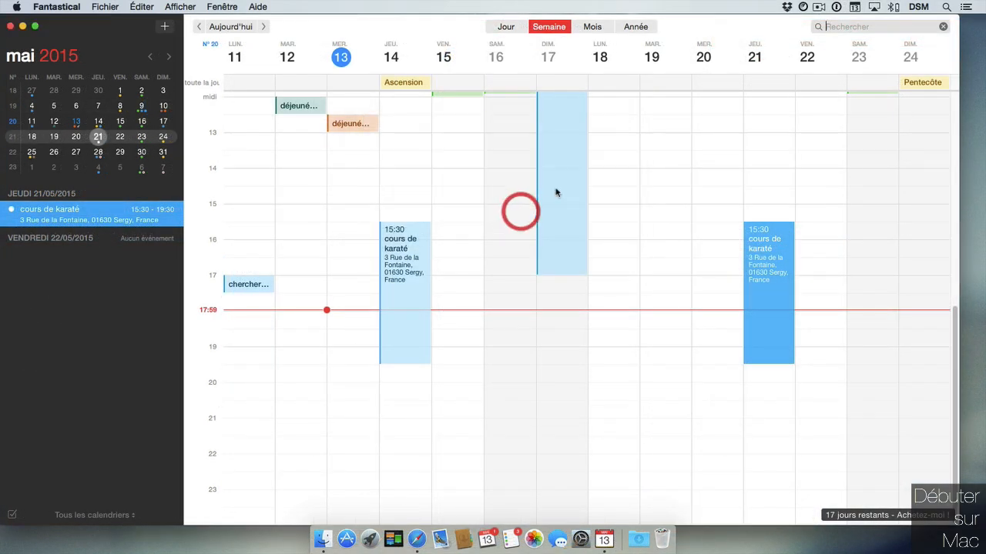
{"action": "left_click", "coordinate": [854, 7]}
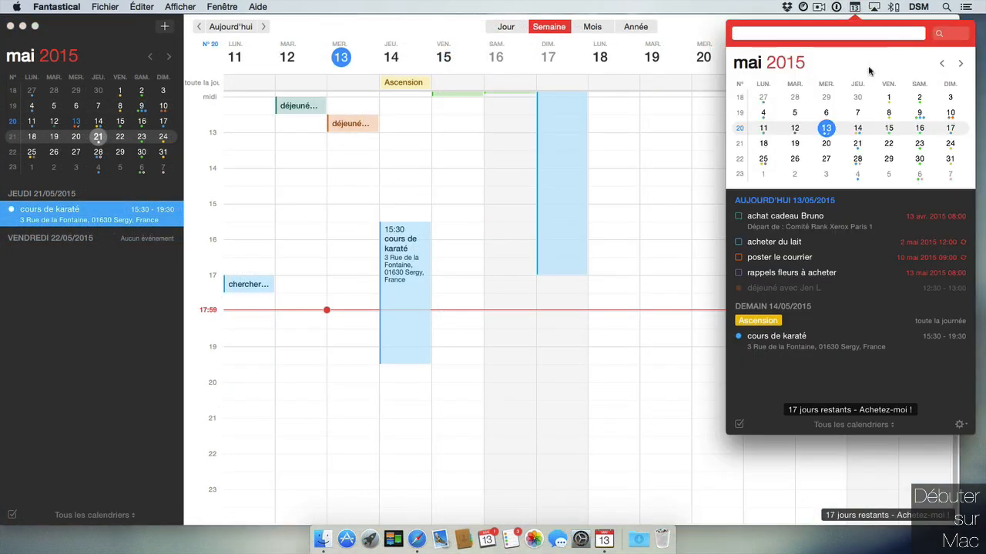
{"action": "left_click", "coordinate": [837, 241]}
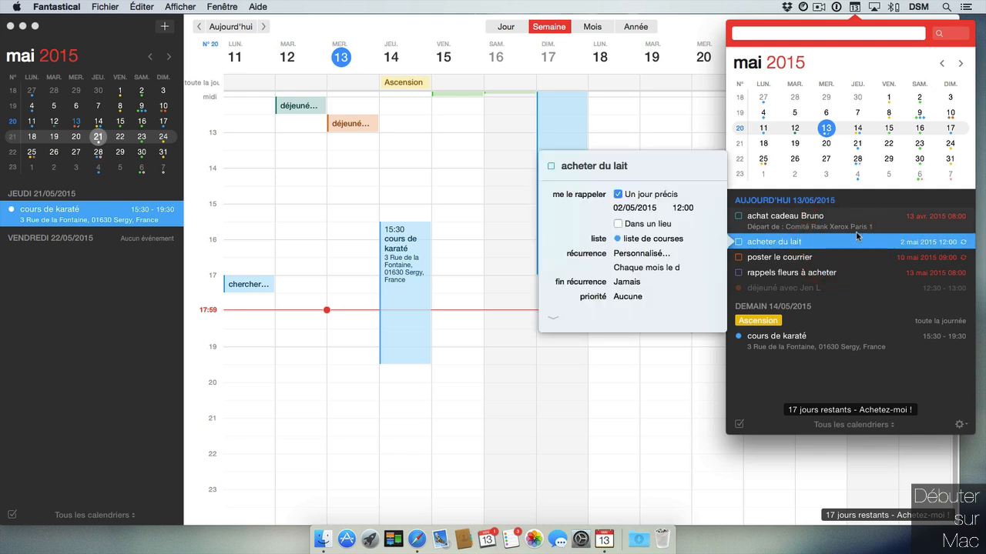
{"action": "left_click", "coordinate": [806, 244]}
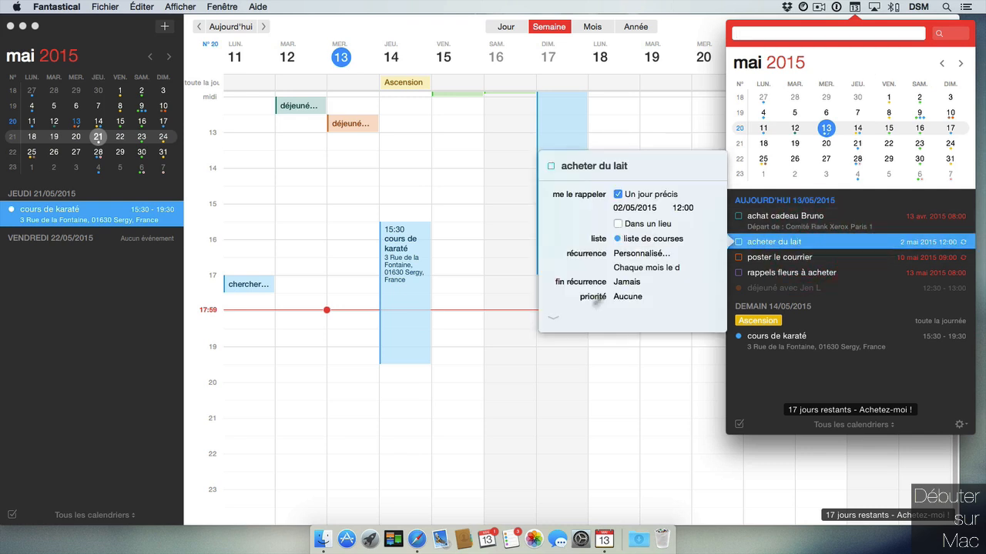
Step: Expand the "acheter du lait" reminder's details, enable its location trigger, and choose a suggested place for "cergy"
{"action": "left_click", "coordinate": [553, 318]}
{"action": "left_click", "coordinate": [631, 197]}
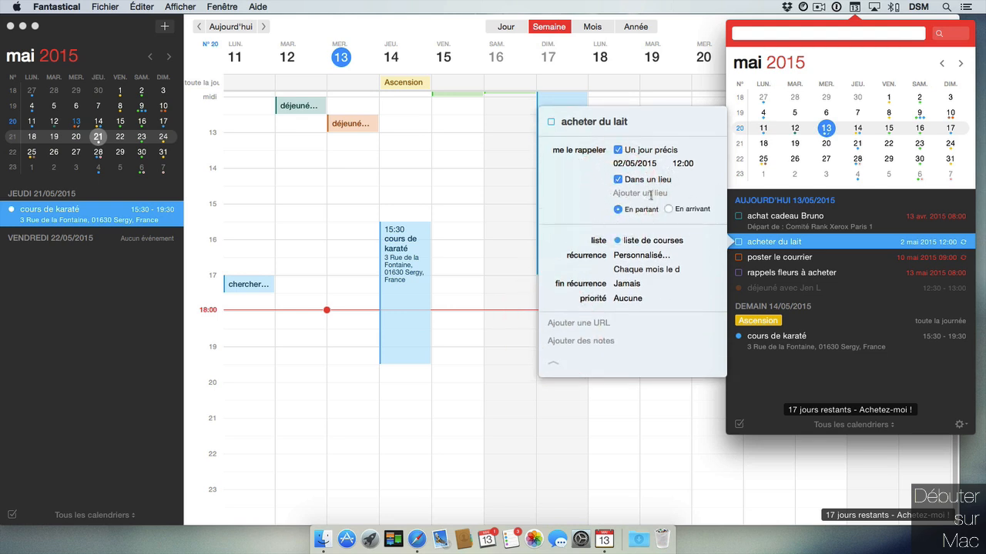
{"action": "left_click", "coordinate": [629, 193]}
{"action": "type", "text": "cergy"}
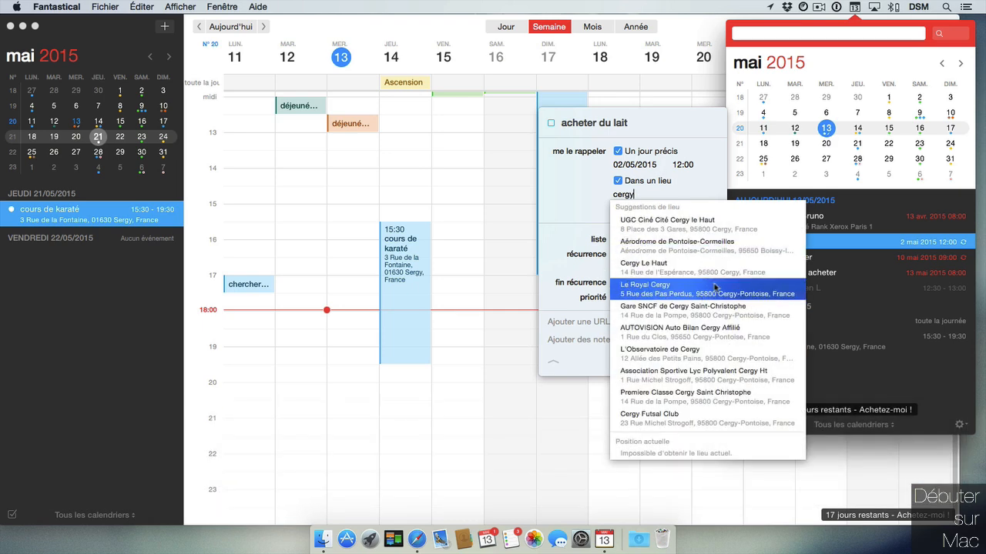
{"action": "left_click", "coordinate": [725, 273]}
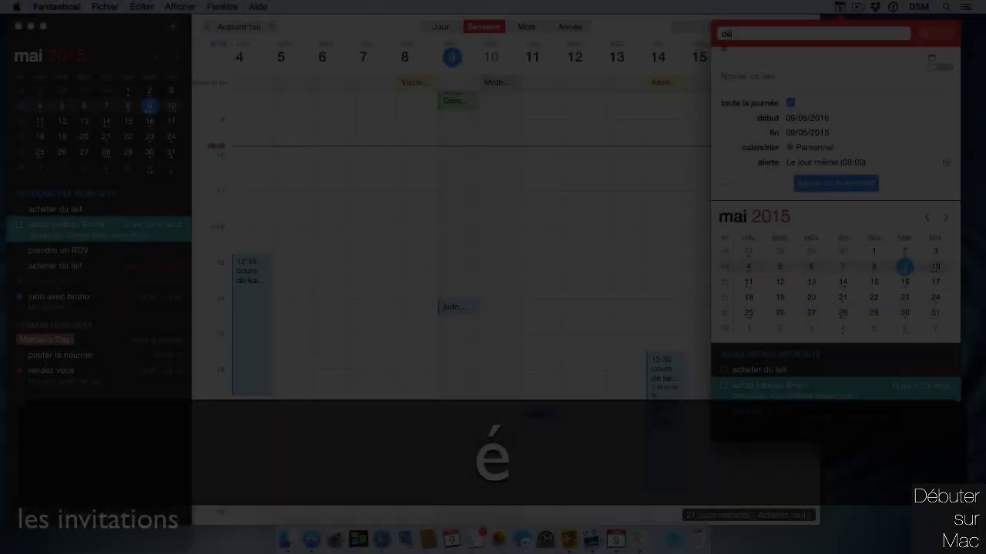
Step: Enter a new event sentence as "déjeuné avec" plus the contact's first name and "mardi midi"
{"action": "type", "text": "jeuné "}
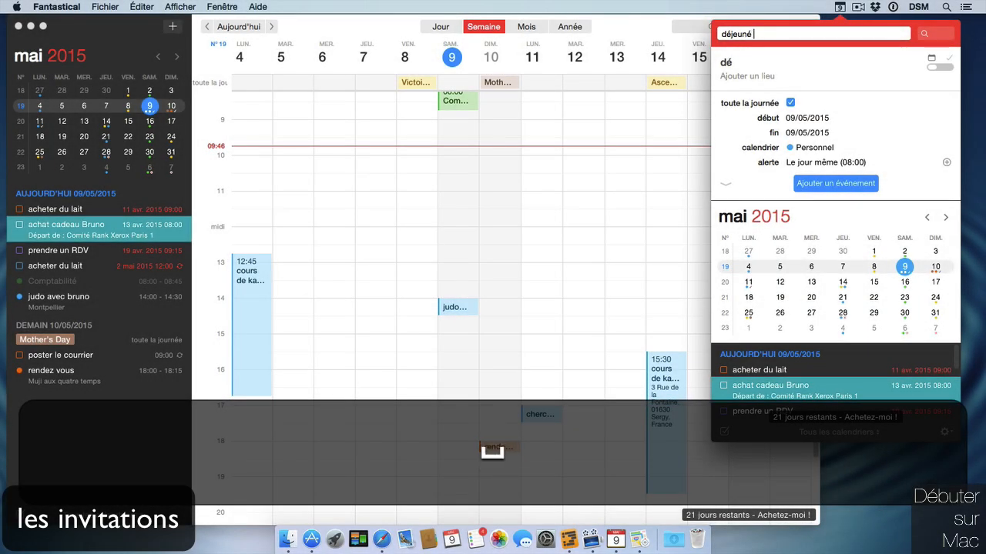
{"action": "type", "text": "avec Jenny "}
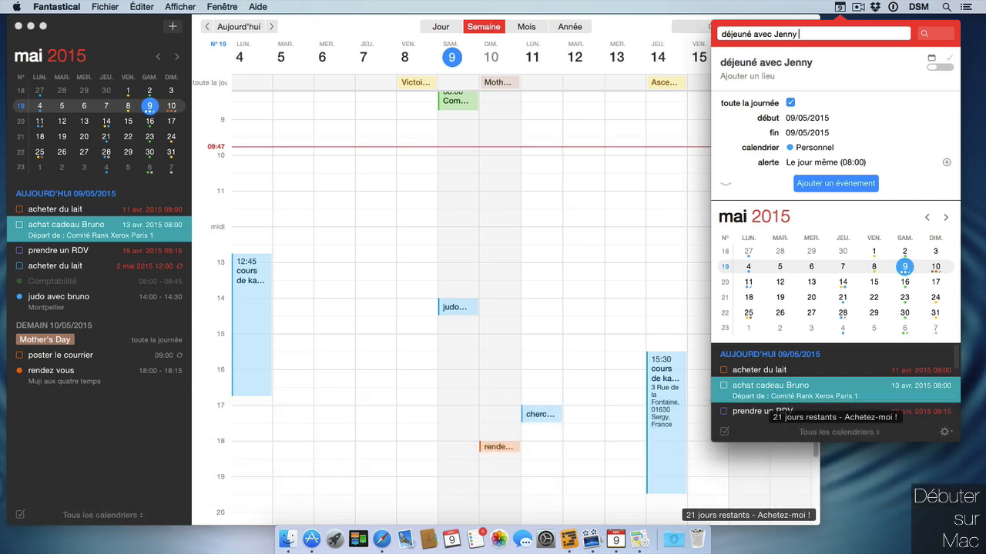
{"action": "type", "text": "mardi midi"}
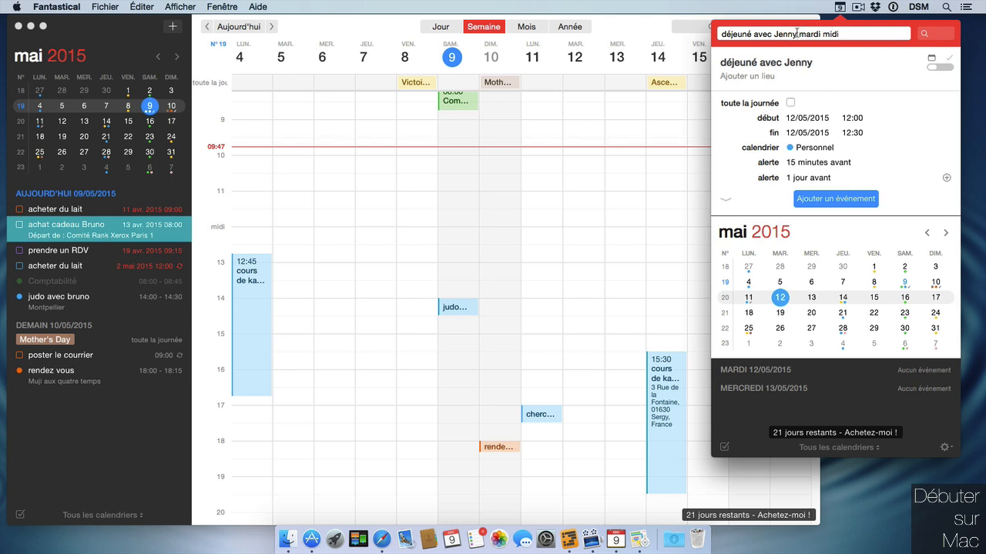
Step: Correct the contact's name in the lunch sentence and add the matching contact as an invitee
{"action": "left_click", "coordinate": [794, 34]}
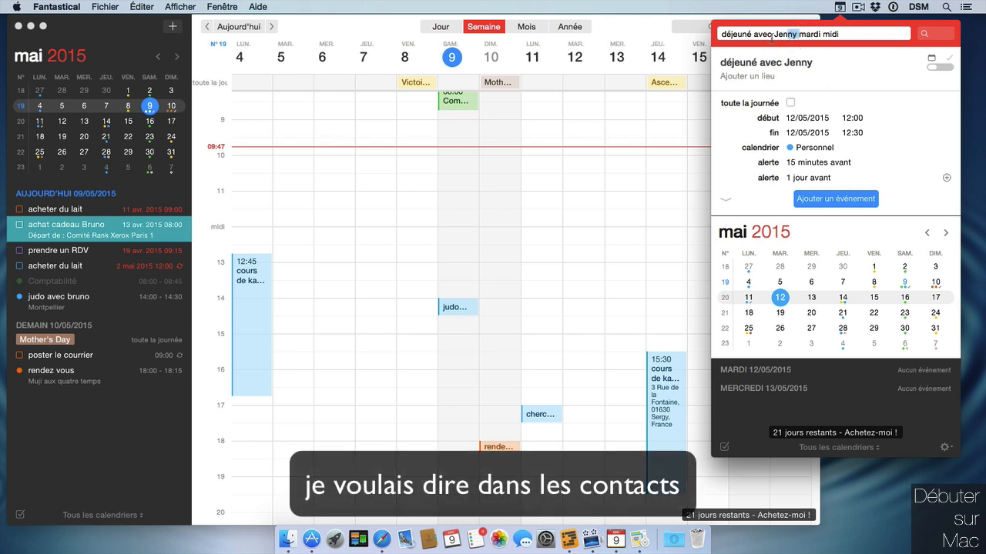
{"action": "key", "text": "BackSpace"}
{"action": "key", "text": "BackSpace"}
{"action": "type", "text": "L"}
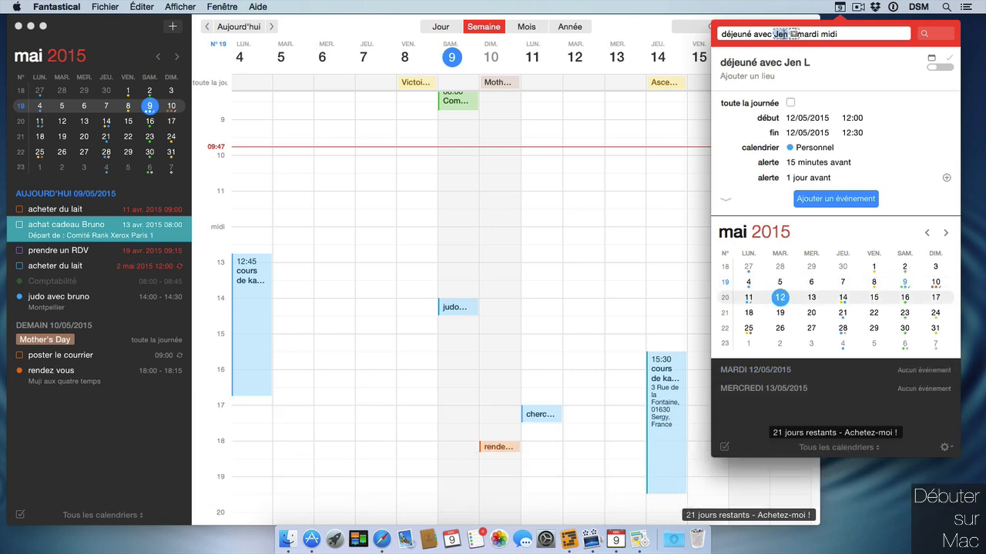
{"action": "left_click", "coordinate": [794, 34]}
{"action": "left_click", "coordinate": [948, 60]}
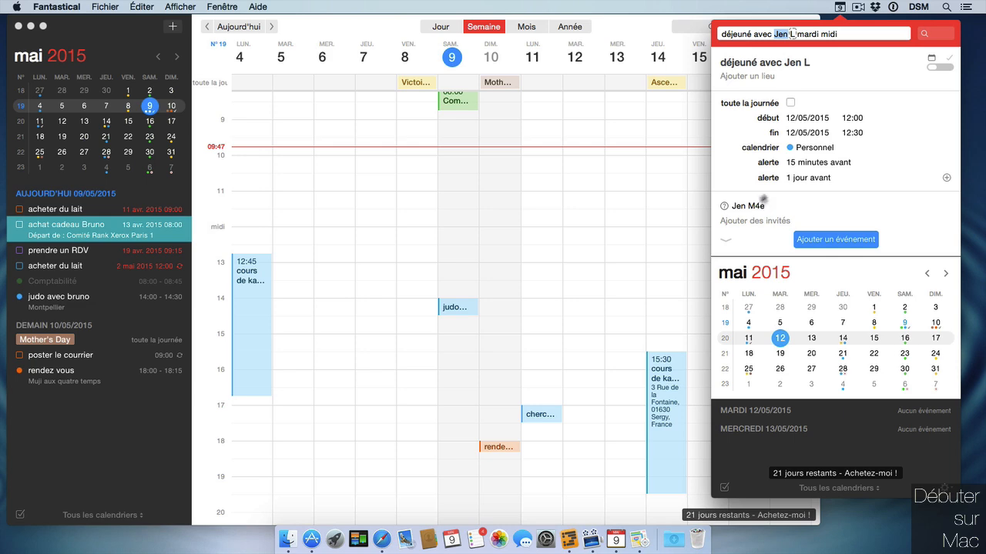
Step: Switch to Mail to view the inbox, minimise it, and return to the lunch event in Fantastical
{"action": "left_click", "coordinate": [405, 537]}
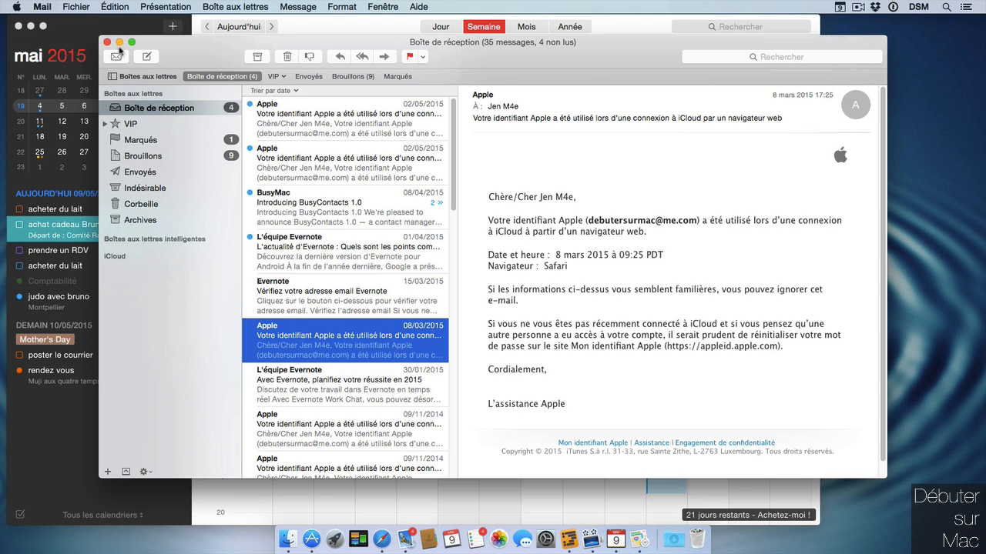
{"action": "left_click", "coordinate": [120, 42]}
{"action": "left_click", "coordinate": [839, 7]}
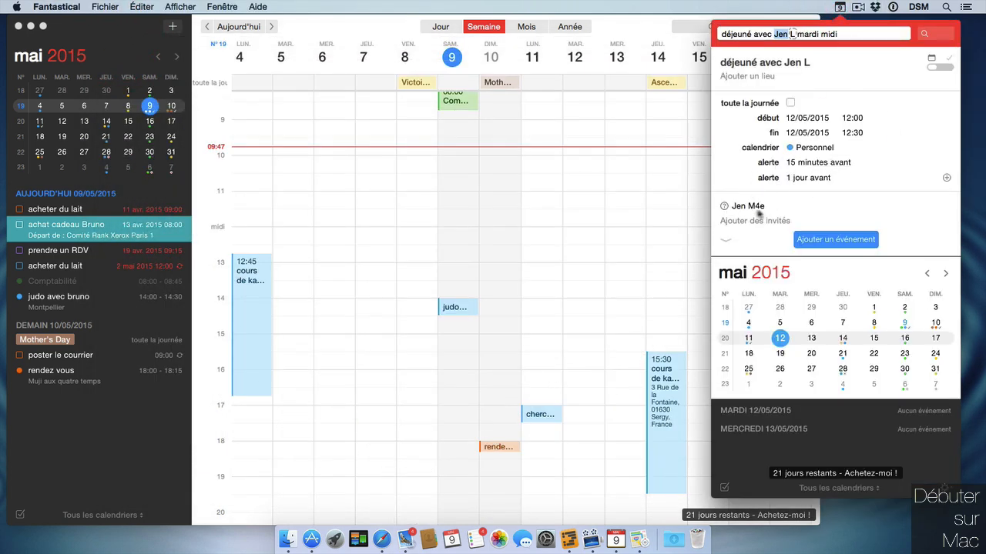
{"action": "left_click", "coordinate": [829, 149]}
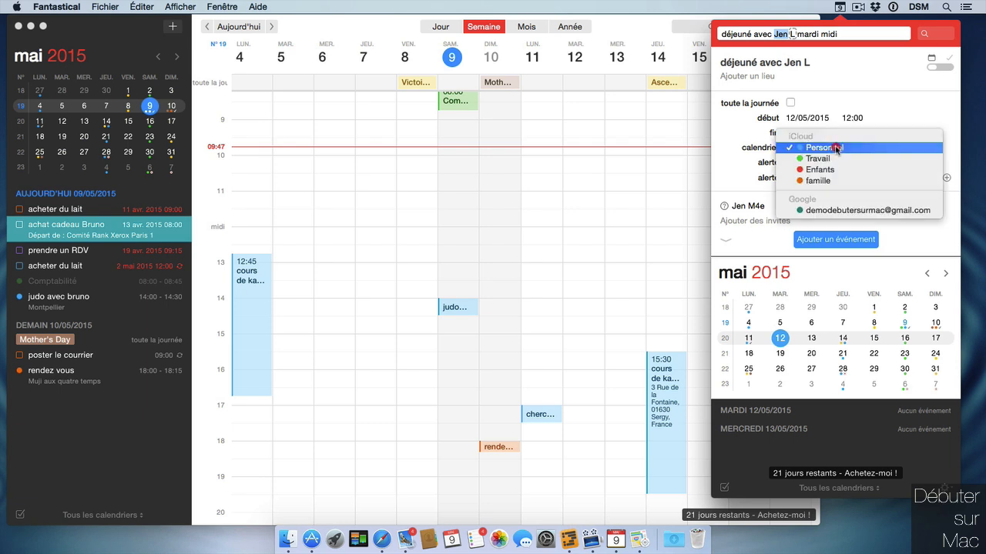
{"action": "left_click", "coordinate": [831, 159]}
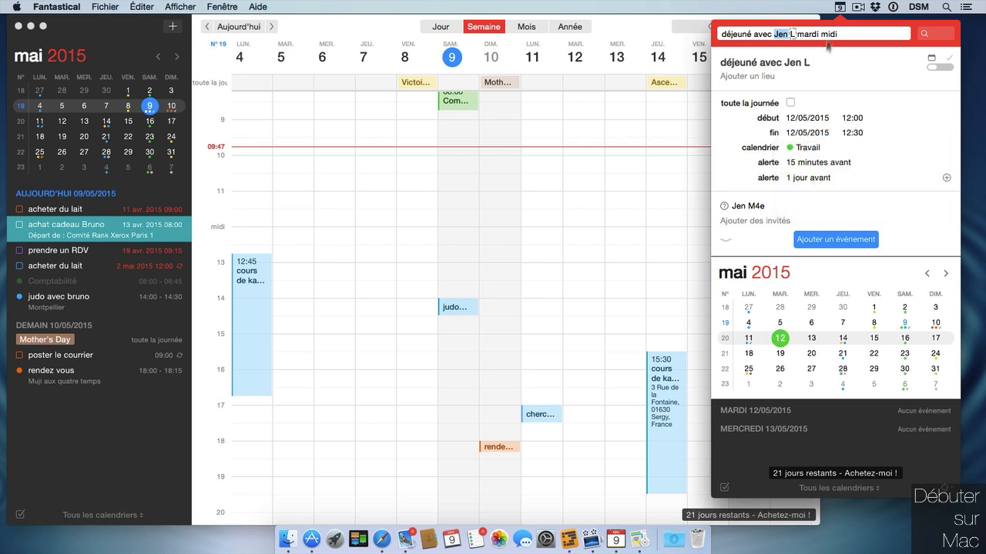
{"action": "left_click", "coordinate": [845, 34]}
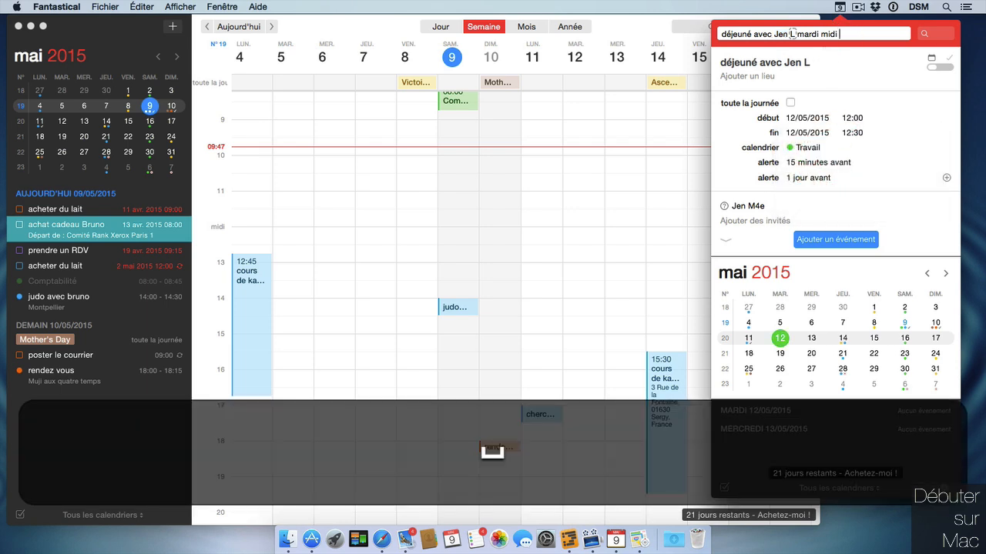
{"action": "type", "text": "http://www.debutersurmac.com"}
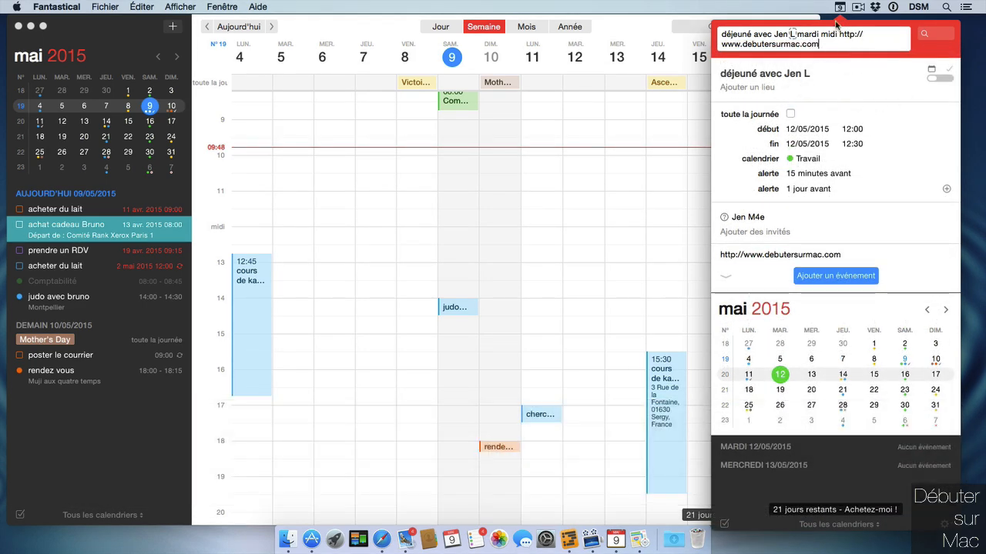
Step: Add the note "penser à acheter des fleurs" to the lunch event and save the event to the calendar
{"action": "left_click", "coordinate": [727, 281]}
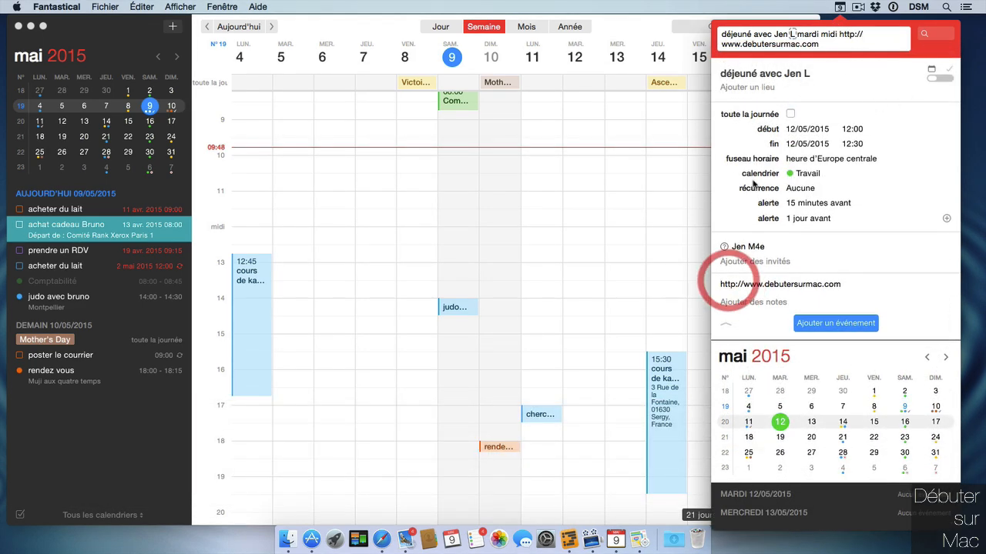
{"action": "left_click", "coordinate": [782, 305]}
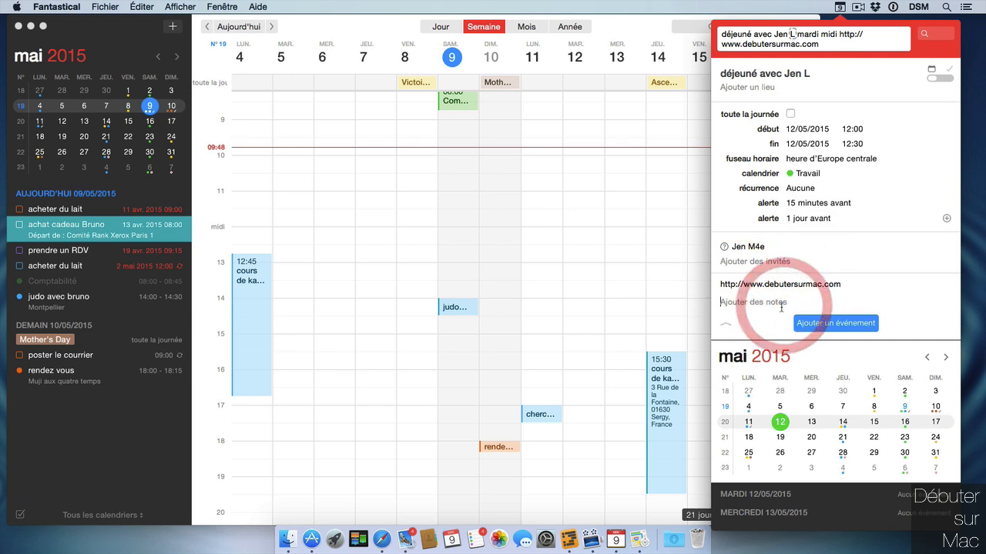
{"action": "type", "text": "penser à "}
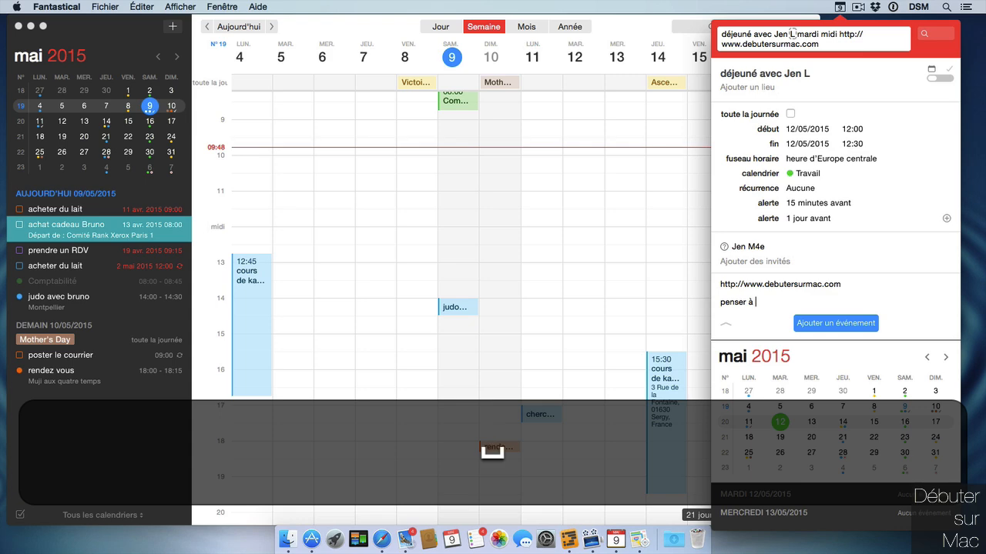
{"action": "type", "text": "acheter des fleurs"}
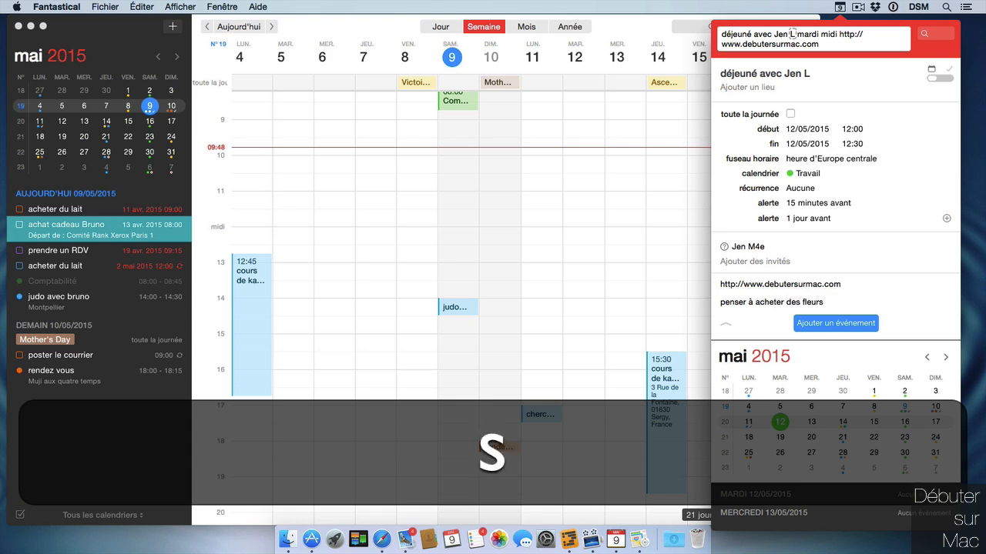
{"action": "left_click", "coordinate": [852, 326]}
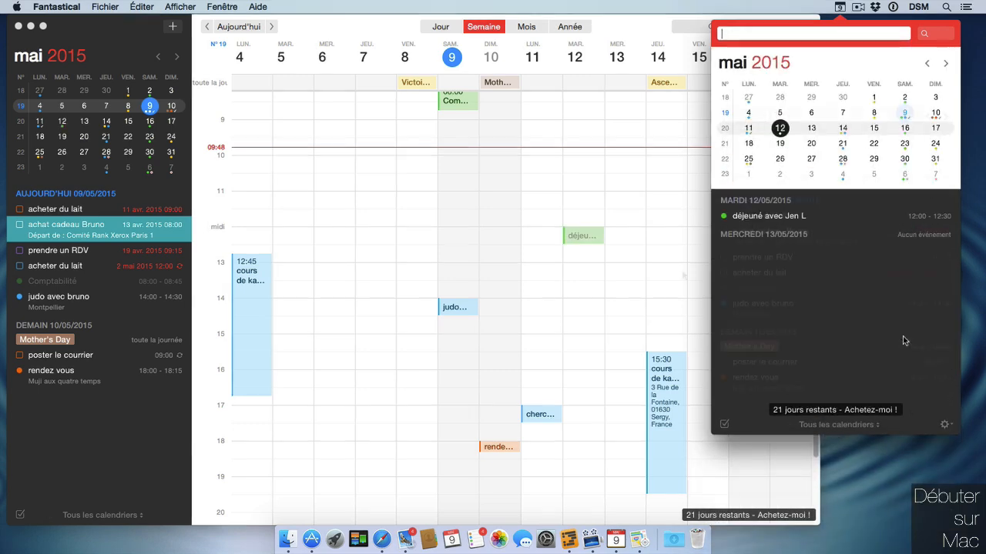
Step: Create a reminder from the sentence "rappels fleurs à acheter mercredi /tr", switching the new entry from event to reminder before adding it
{"action": "left_click", "coordinate": [172, 25]}
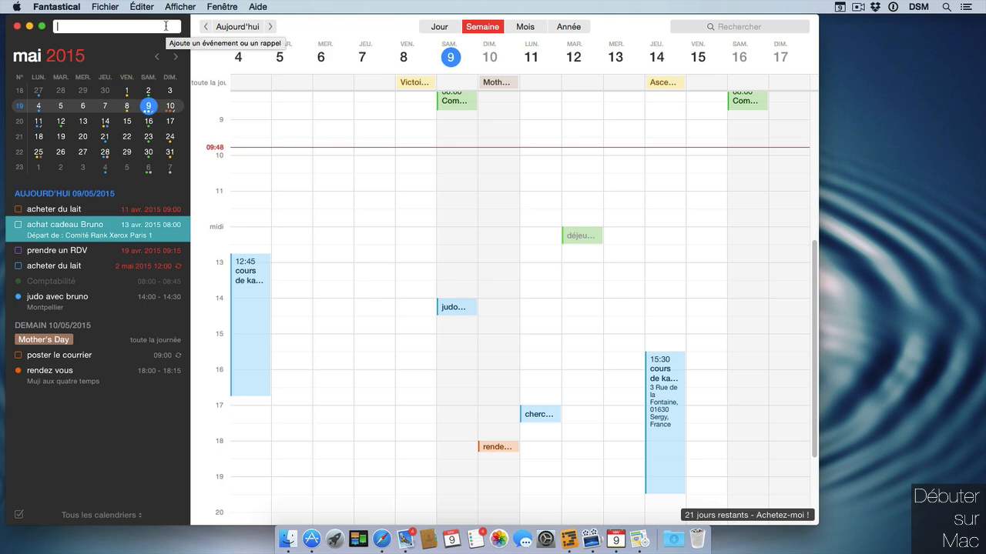
{"action": "type", "text": "rappels "}
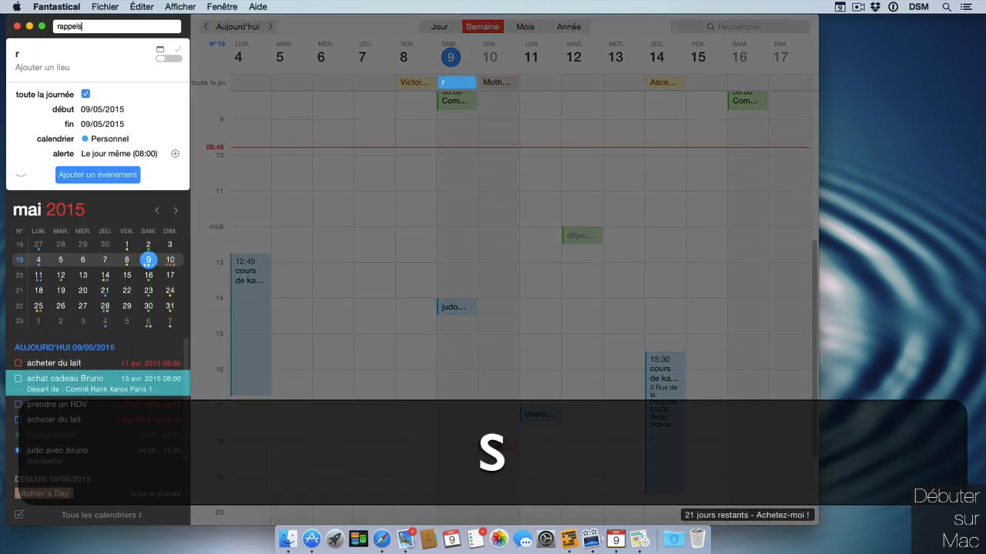
{"action": "type", "text": "fl"}
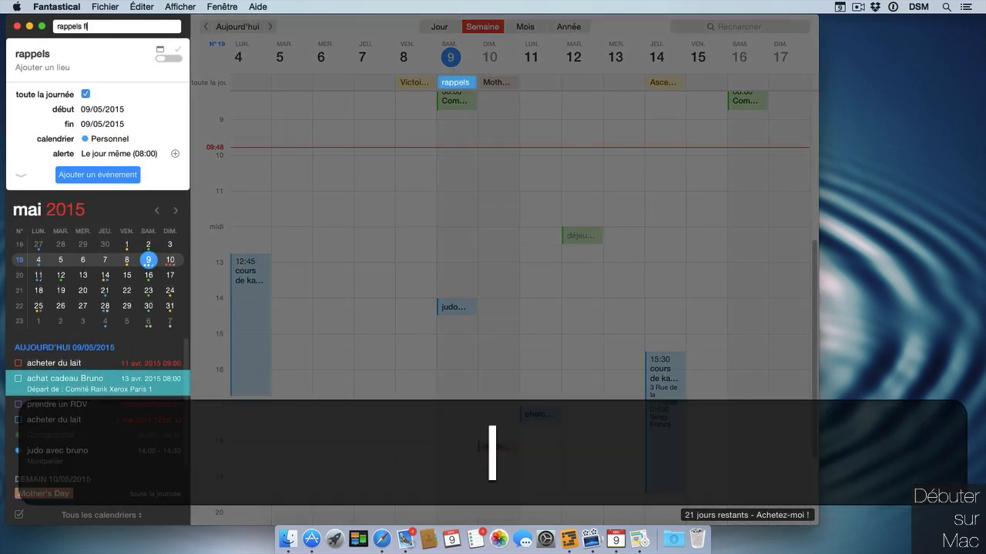
{"action": "type", "text": "eurs "}
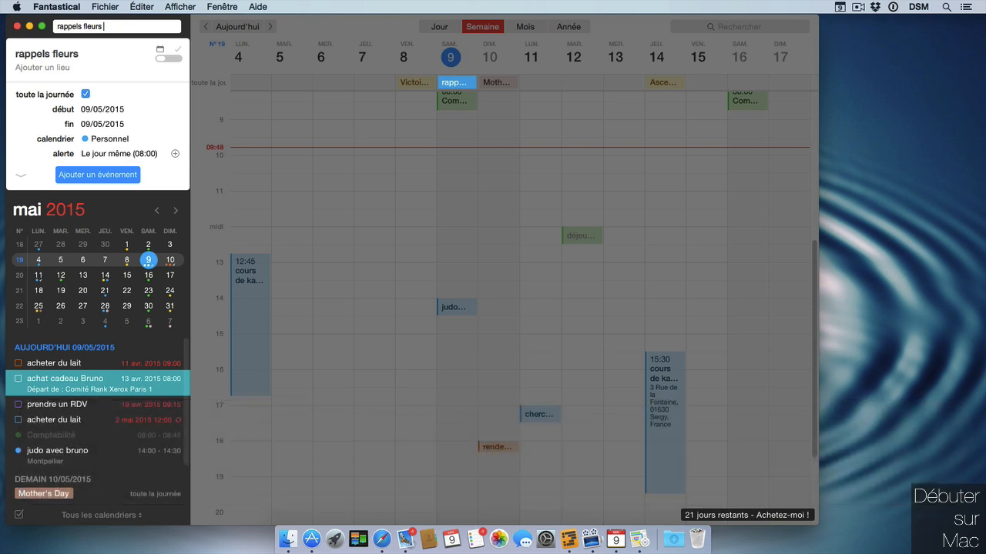
{"action": "type", "text": "à acheter"}
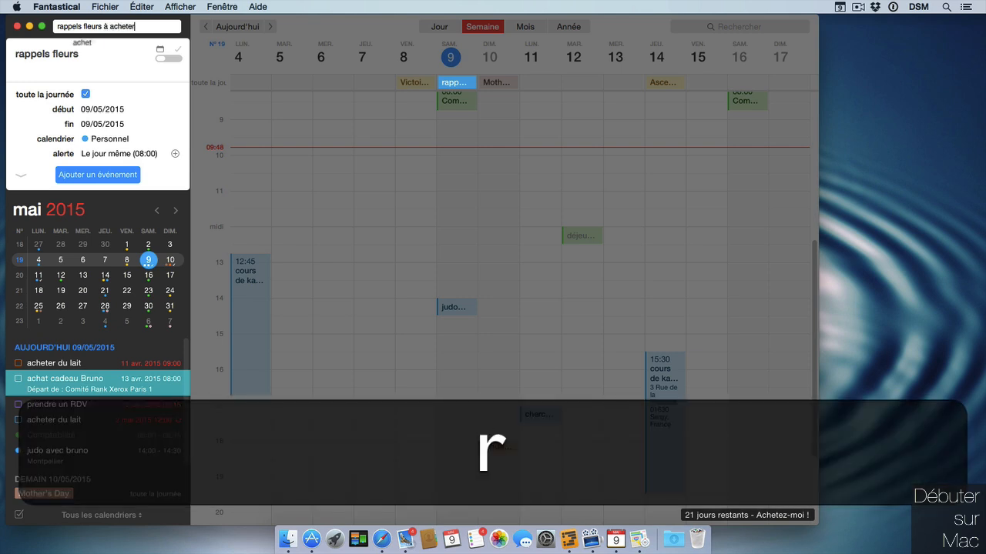
{"action": "type", "text": " merc"}
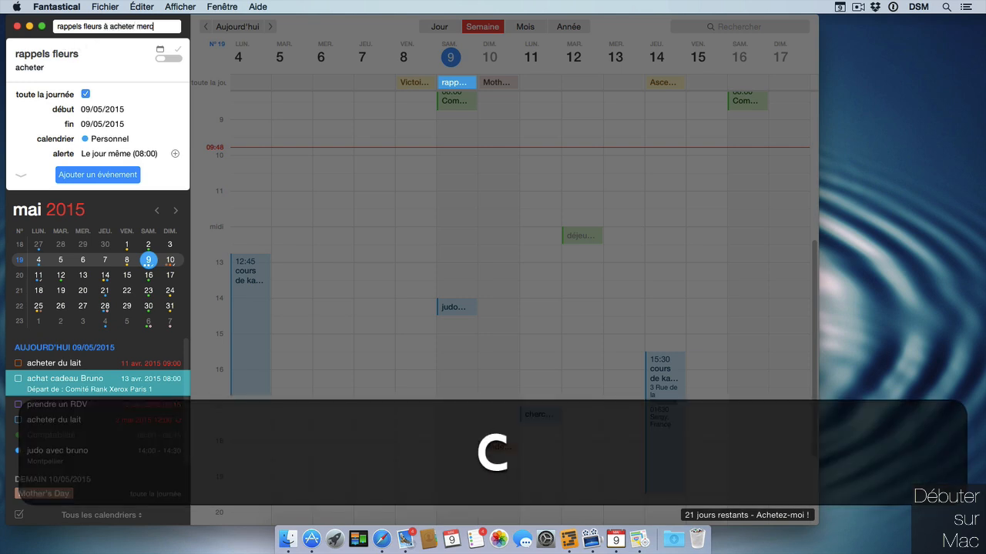
{"action": "type", "text": "redi /tr"}
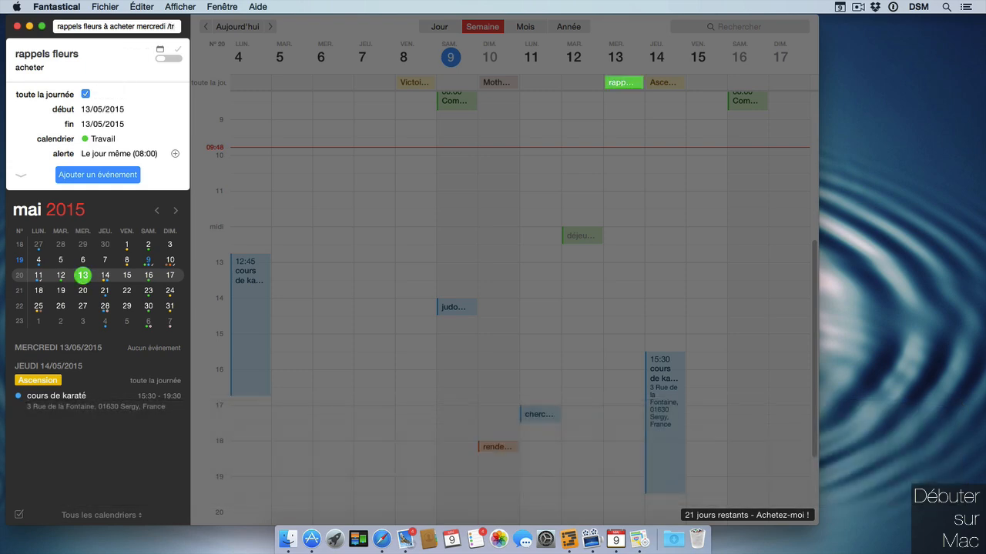
{"action": "left_click", "coordinate": [168, 58]}
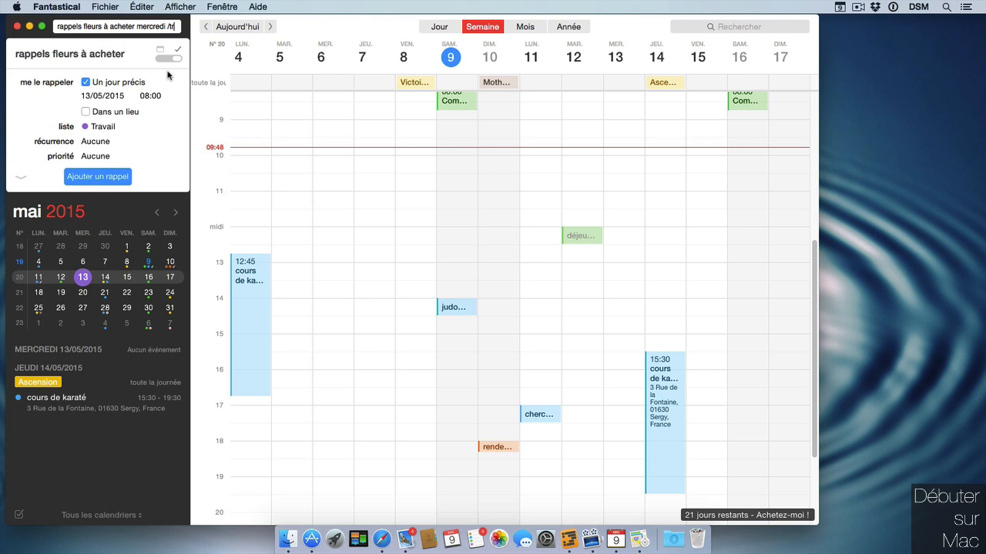
{"action": "key", "text": "Return"}
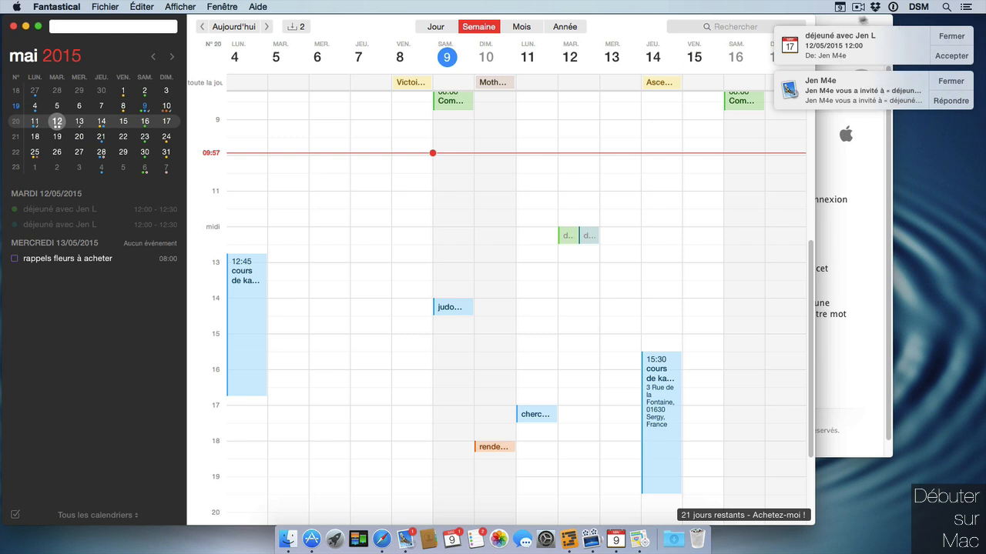
Step: Switch to Mail, accept the updated lunch invitation for 13 May 12:30–13:00, and narrow the Safari confirmation window
{"action": "left_click", "coordinate": [901, 85]}
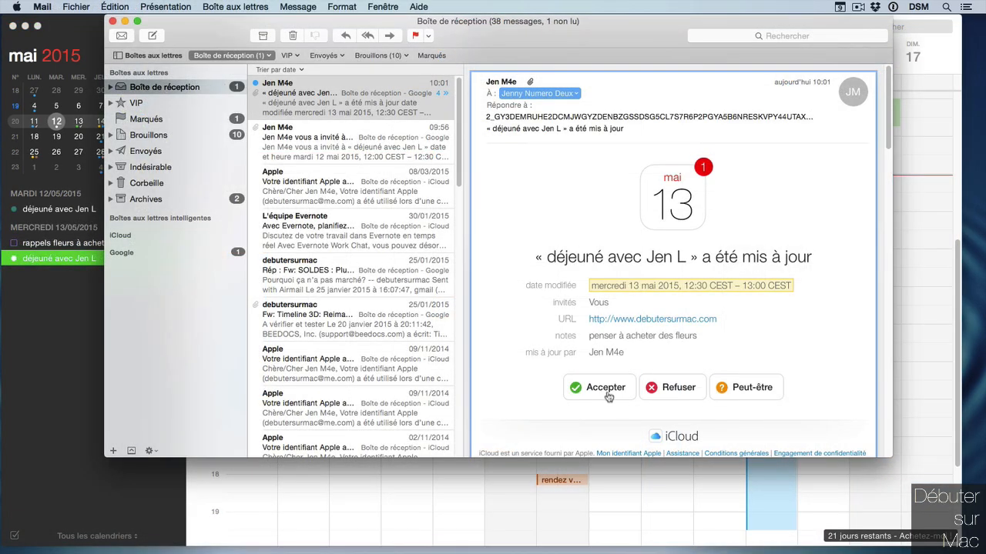
{"action": "left_click", "coordinate": [608, 393]}
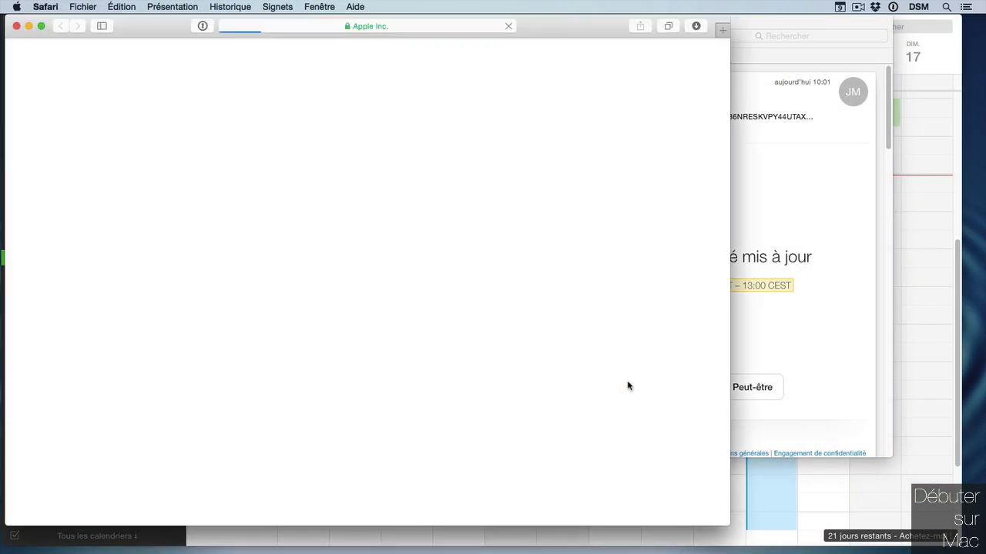
{"action": "left_click_drag", "start_coordinate": [729, 322], "coordinate": [677, 322]}
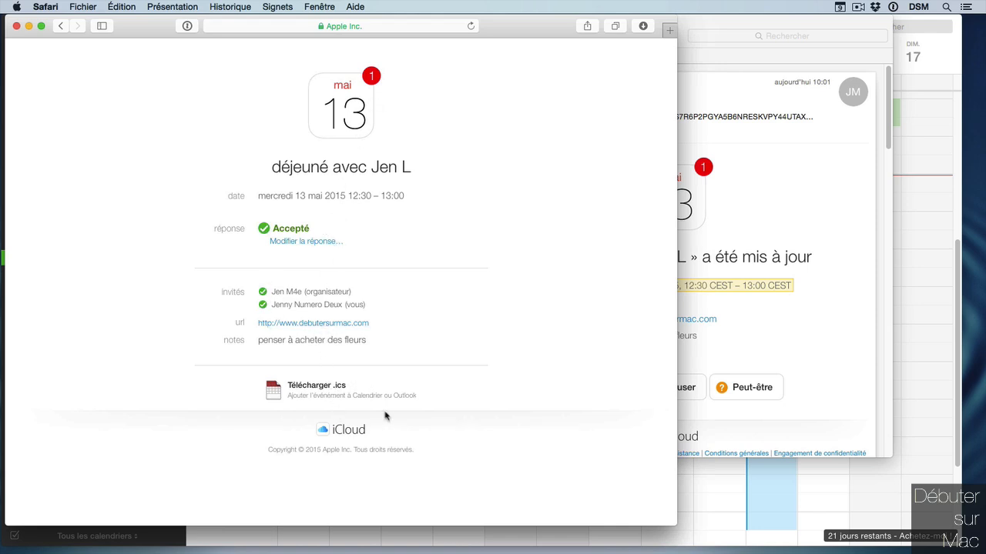
Step: Download the accepted lunch event's .ics file and import it into Fantastical, choosing a destination calendar
{"action": "left_click", "coordinate": [341, 393]}
{"action": "left_click", "coordinate": [469, 188]}
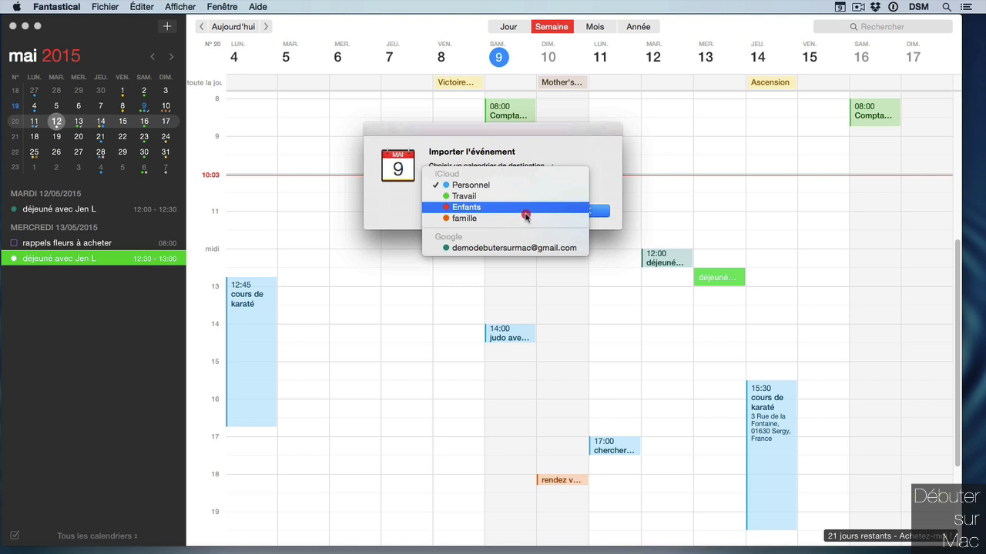
{"action": "left_click", "coordinate": [525, 217]}
{"action": "left_click", "coordinate": [592, 212]}
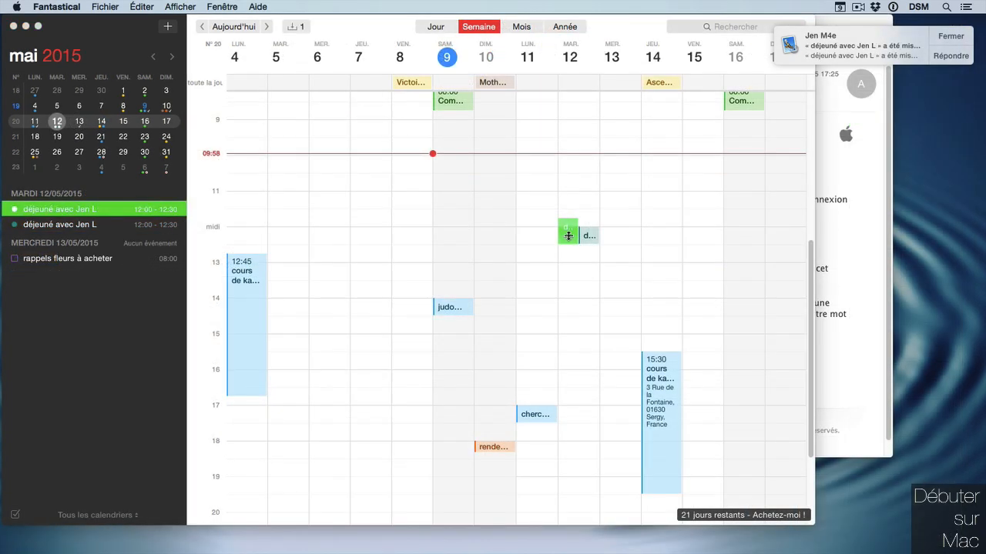
Step: Move the green lunch event on 12 May to 12:30–13:00 and accept the pending lunch invitation in Fantastical
{"action": "left_click_drag", "start_coordinate": [563, 236], "coordinate": [565, 259]}
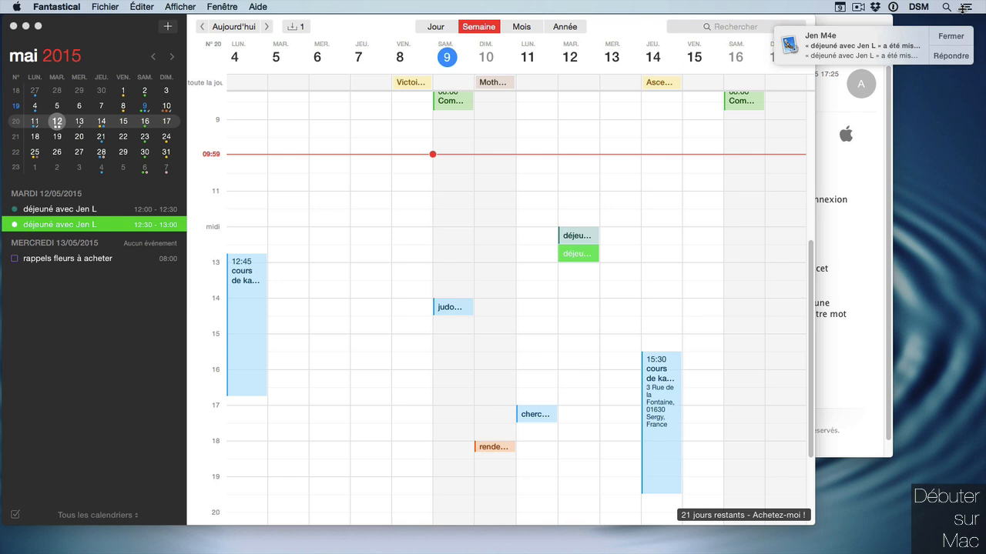
{"action": "left_click", "coordinate": [951, 56]}
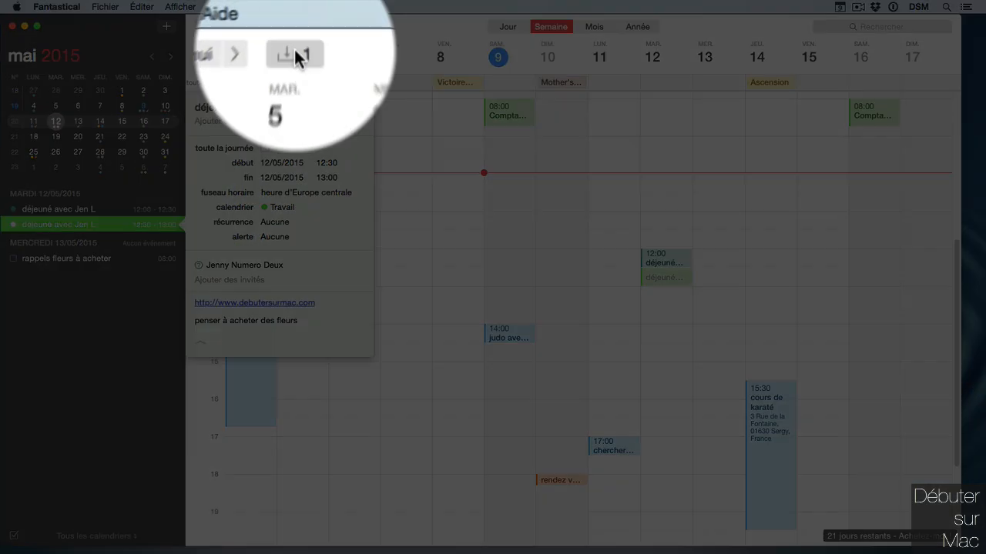
{"action": "left_click", "coordinate": [291, 26]}
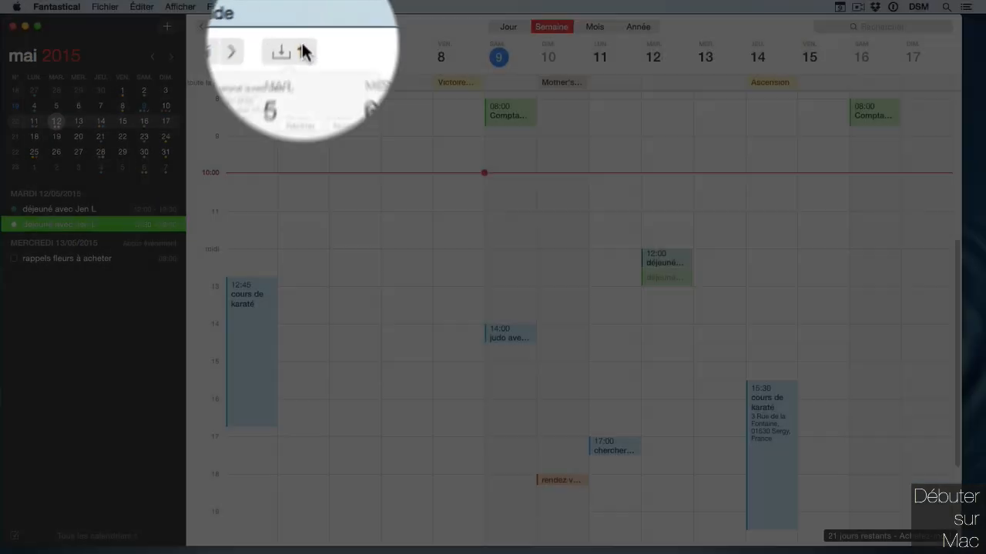
{"action": "left_click", "coordinate": [299, 29]}
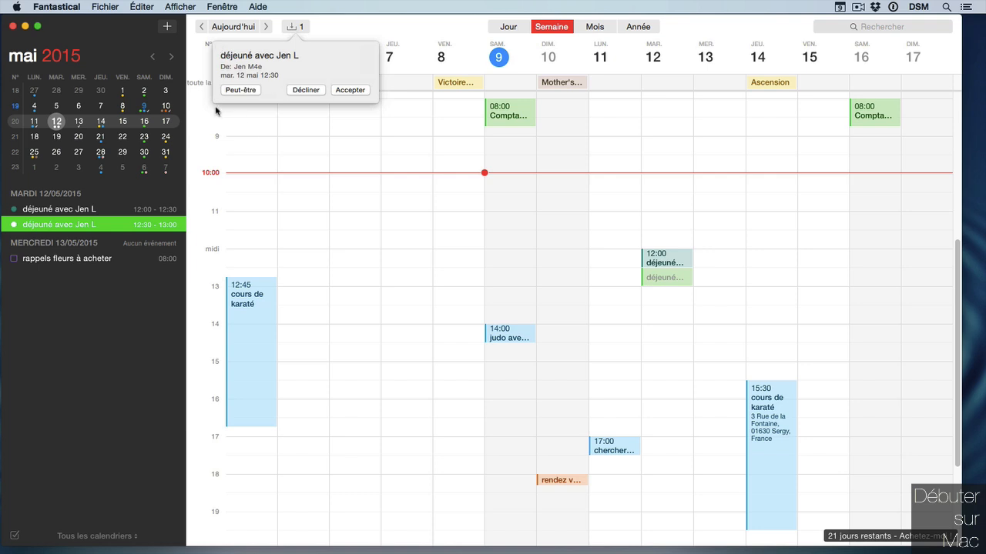
{"action": "left_click", "coordinate": [352, 90]}
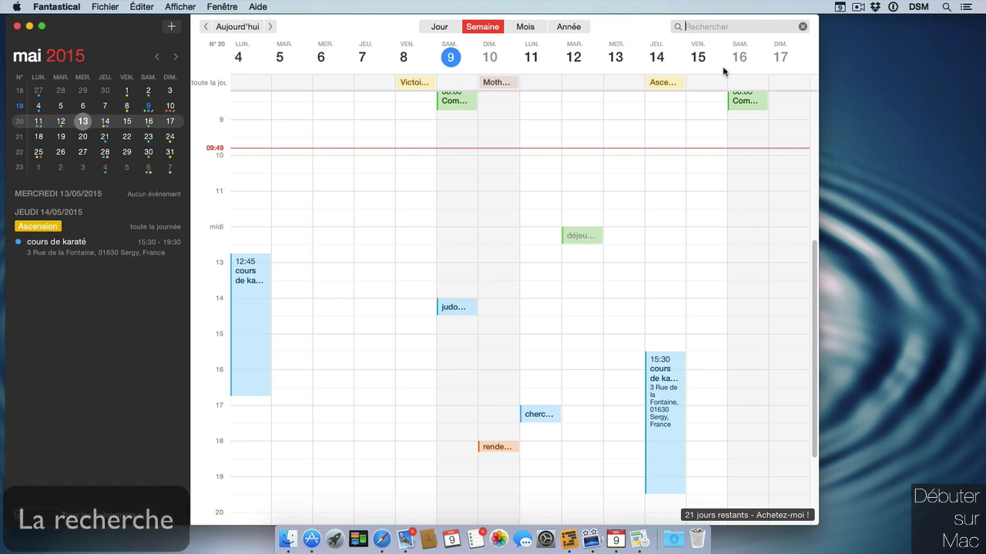
Step: Search the calendar for "karaté", view the 2 July and 4 June occurrences, and clear the search
{"action": "key", "text": "super+f"}
{"action": "type", "text": "karaté"}
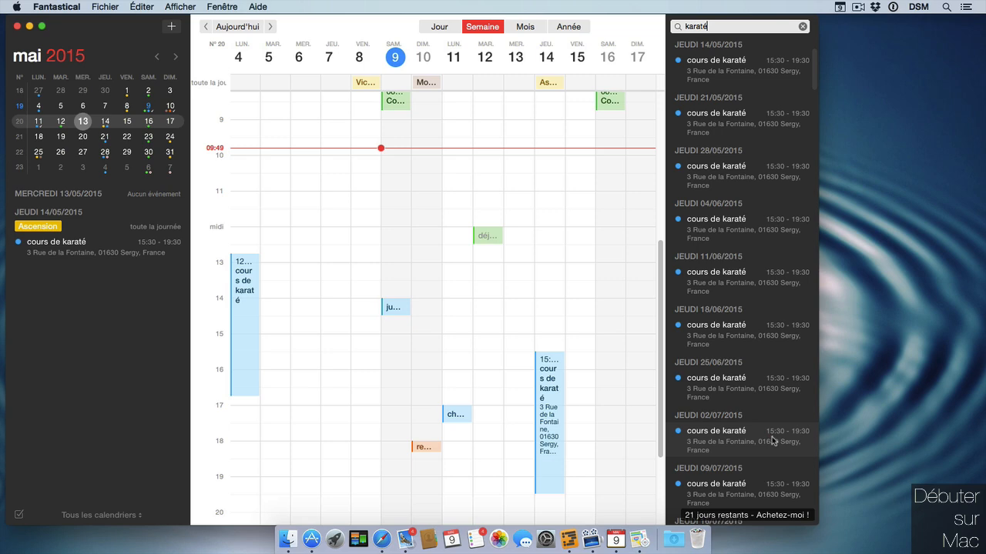
{"action": "left_click", "coordinate": [770, 438]}
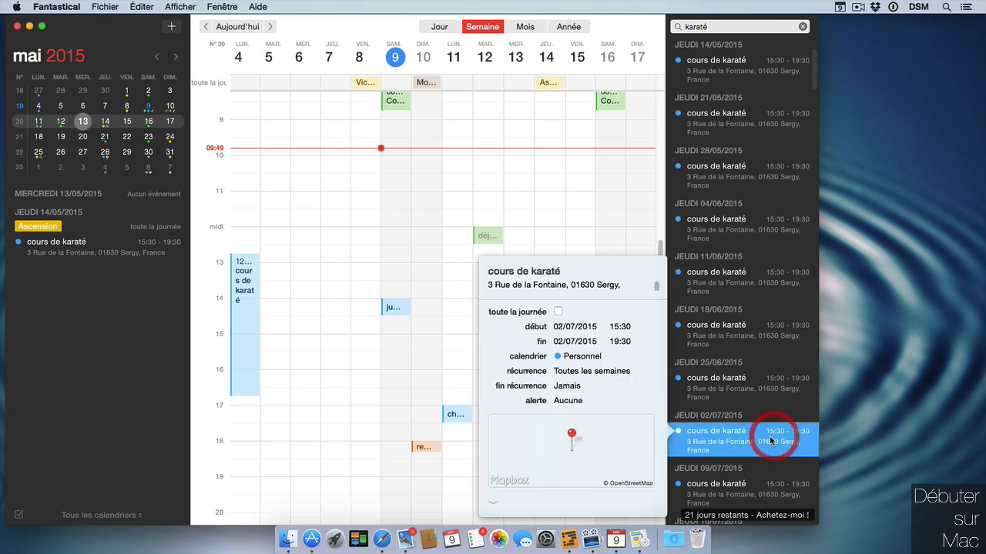
{"action": "left_click", "coordinate": [753, 228]}
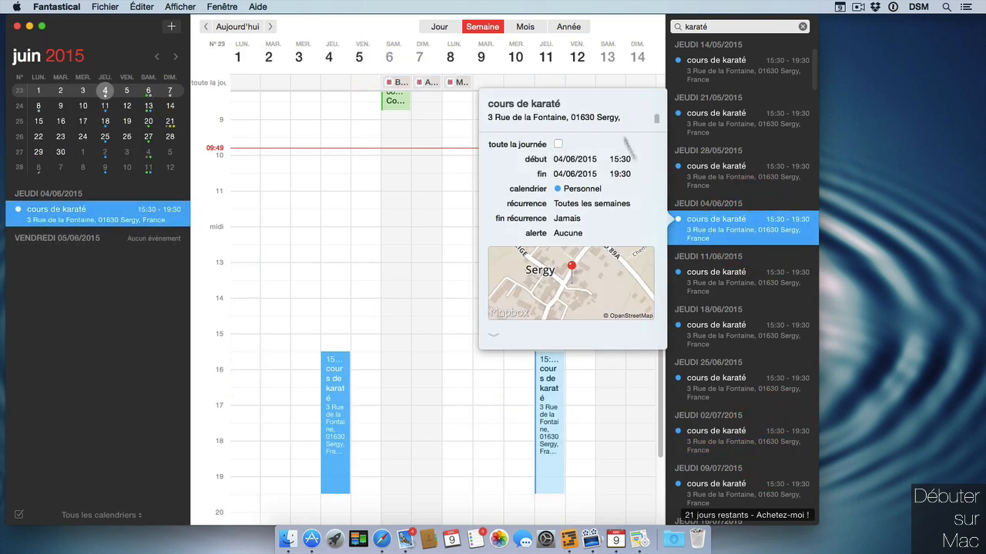
{"action": "left_click", "coordinate": [802, 26]}
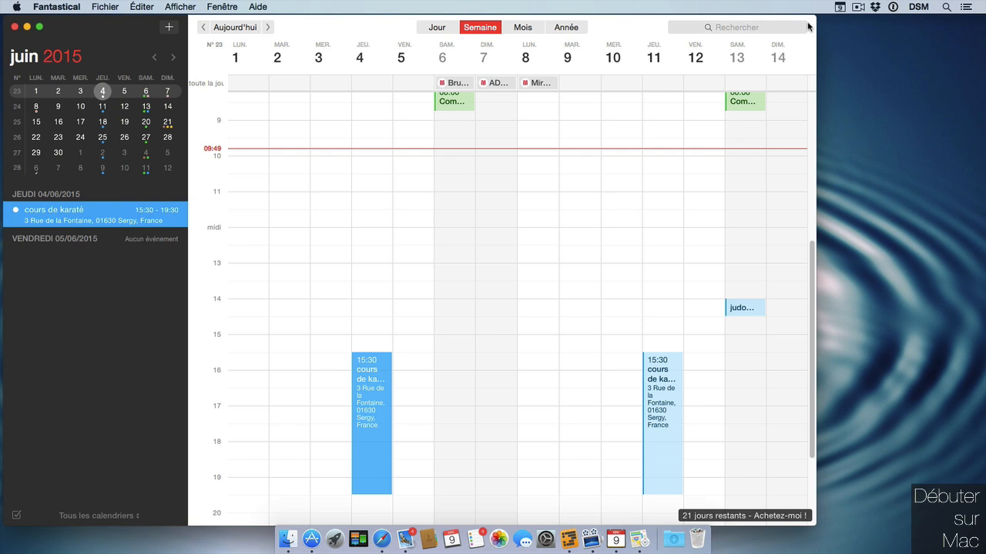
Step: Search the calendar for "fleurs" and view the details of the 12 May lunch event whose note matches
{"action": "left_click", "coordinate": [776, 31]}
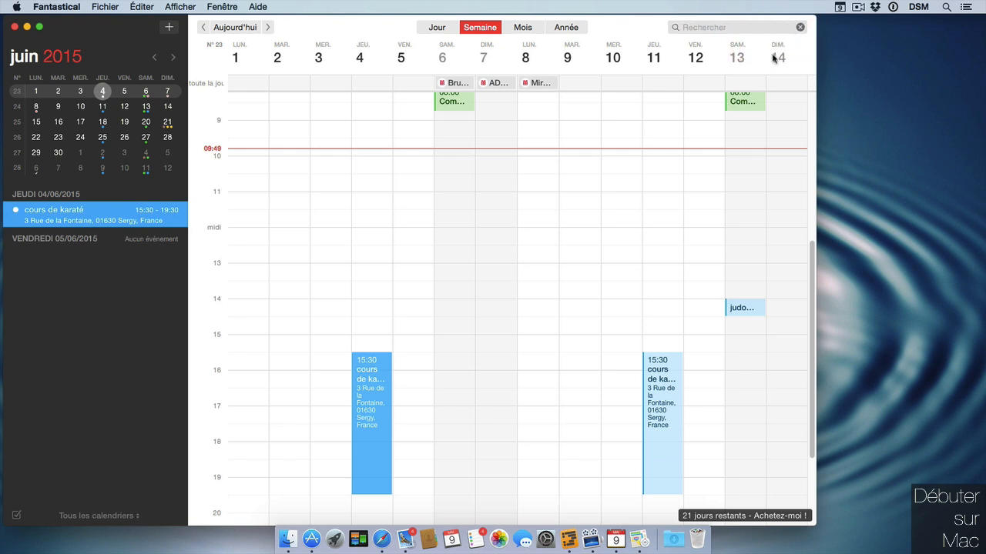
{"action": "type", "text": "fleurs"}
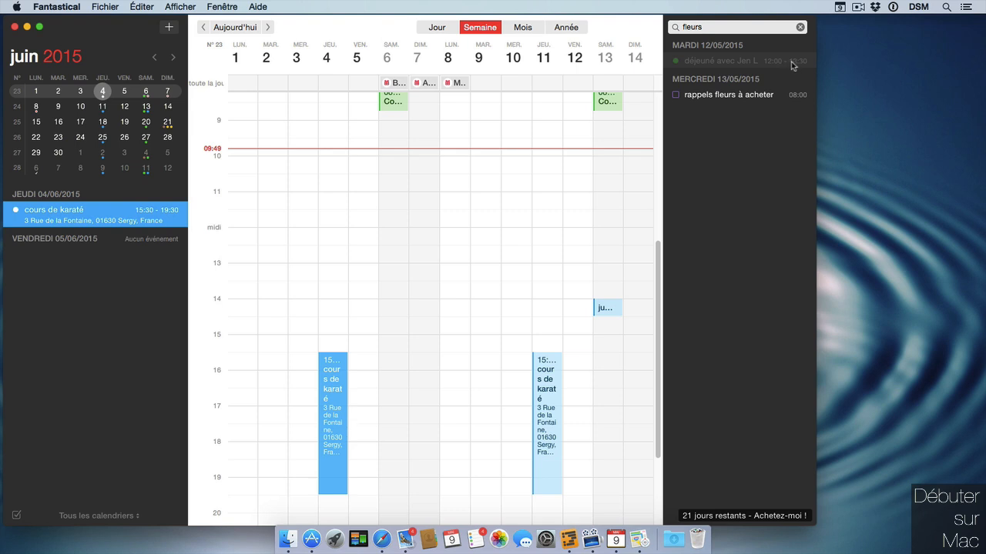
{"action": "left_click", "coordinate": [735, 62]}
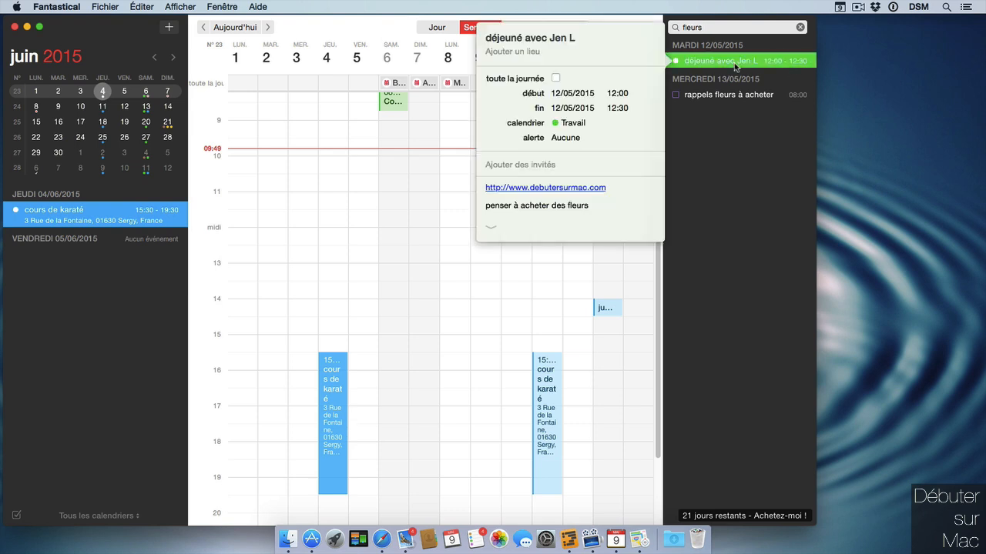
{"action": "left_click", "coordinate": [707, 171]}
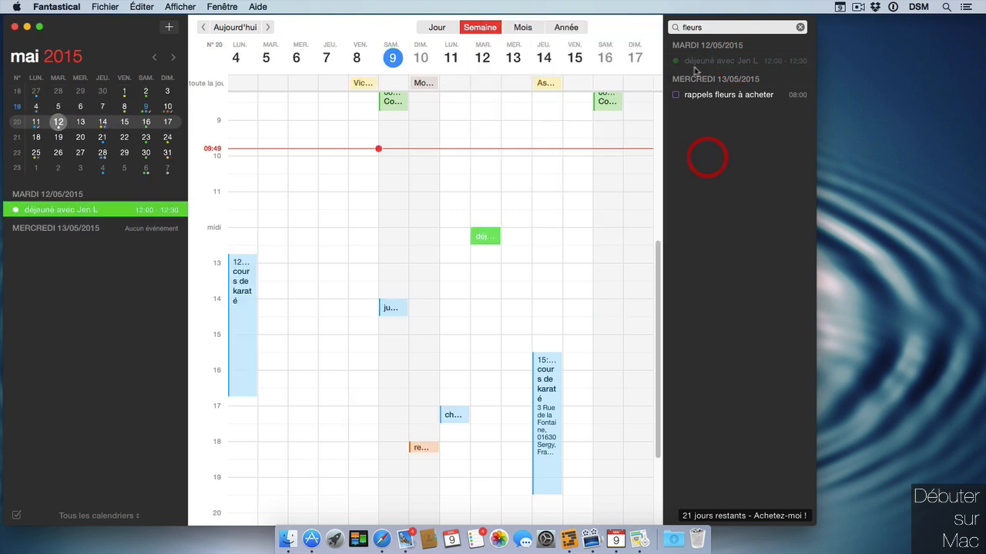